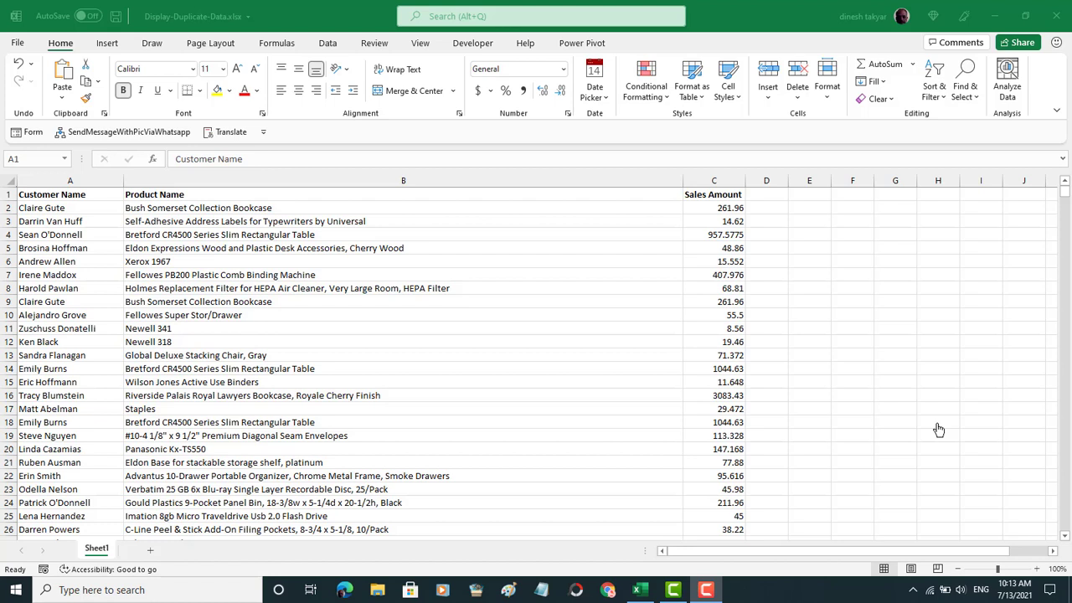
Turn the Sheet1 sales range $A$1:$C$4911 into a table with headers via Data > From Sheet.
click(69, 198)
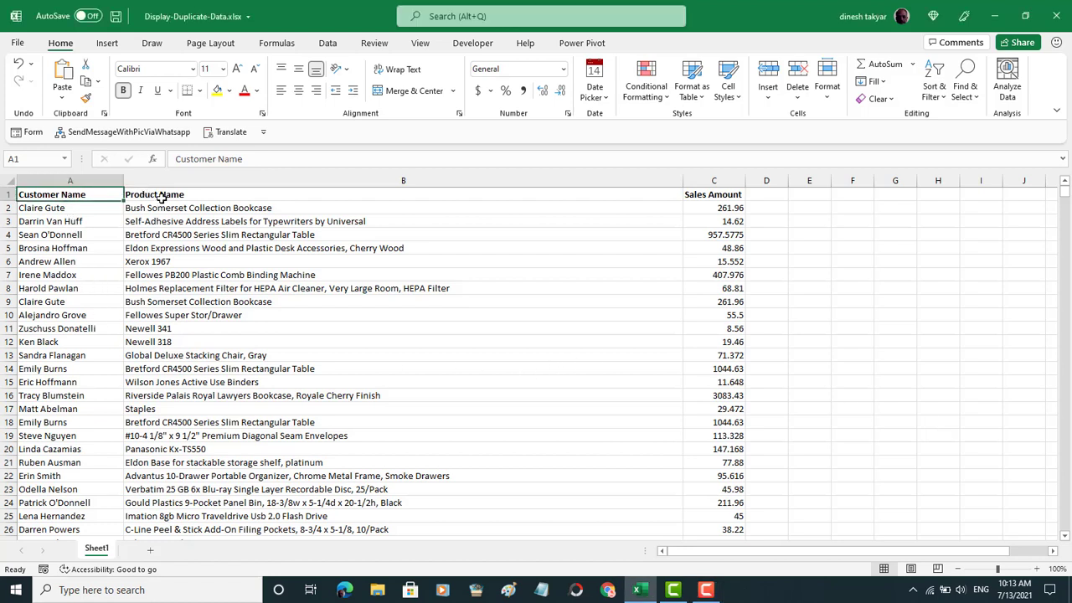
drag(160, 198, 659, 222)
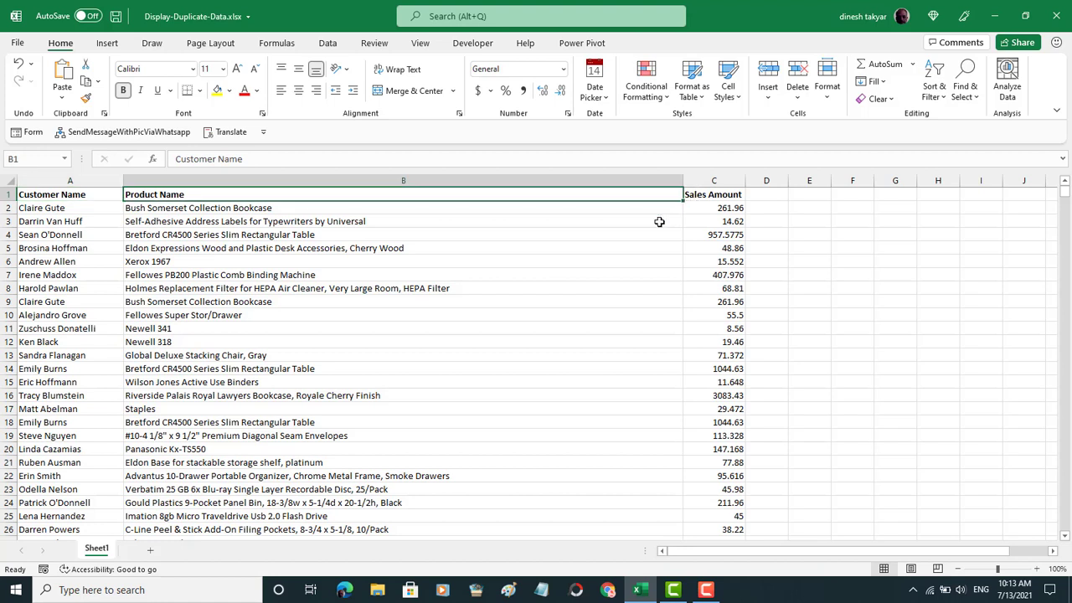
click(67, 208)
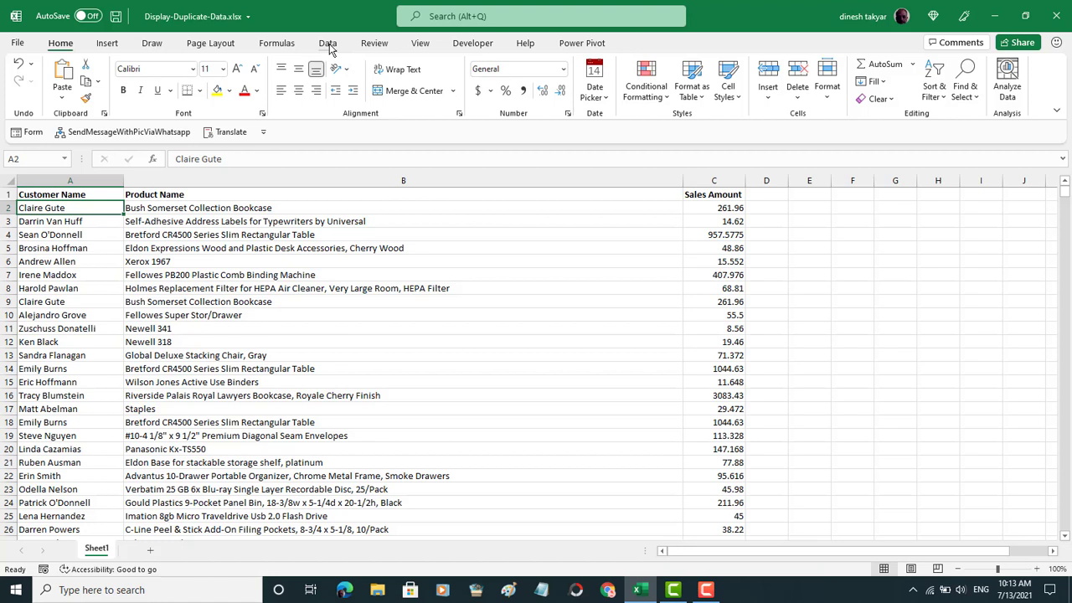
click(328, 45)
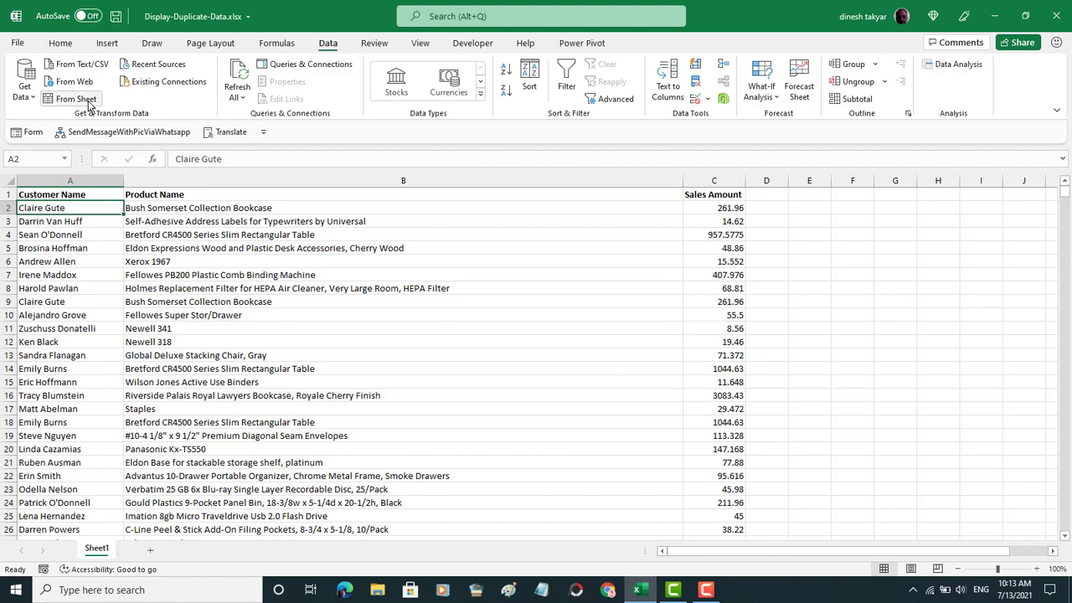
click(88, 101)
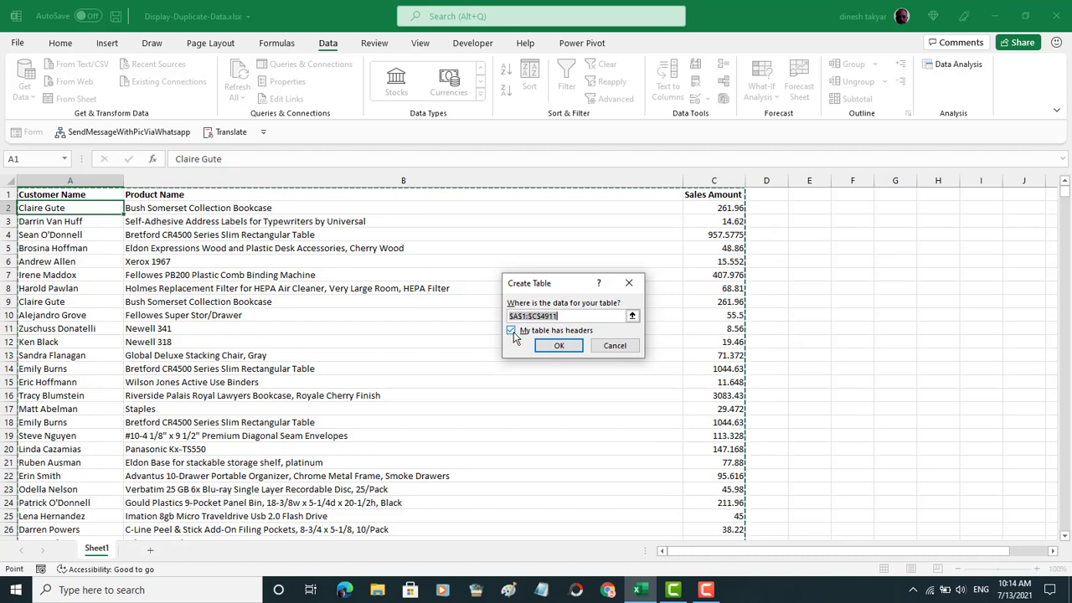
click(556, 347)
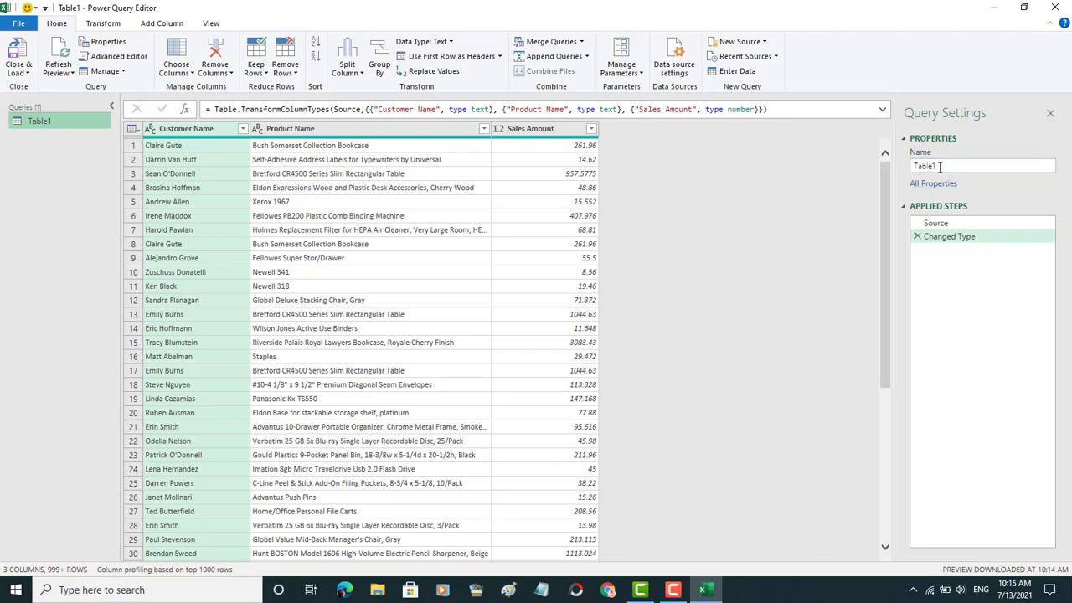
Replace the query name Table1 with ShowDuplicates in Query Settings.
click(940, 167)
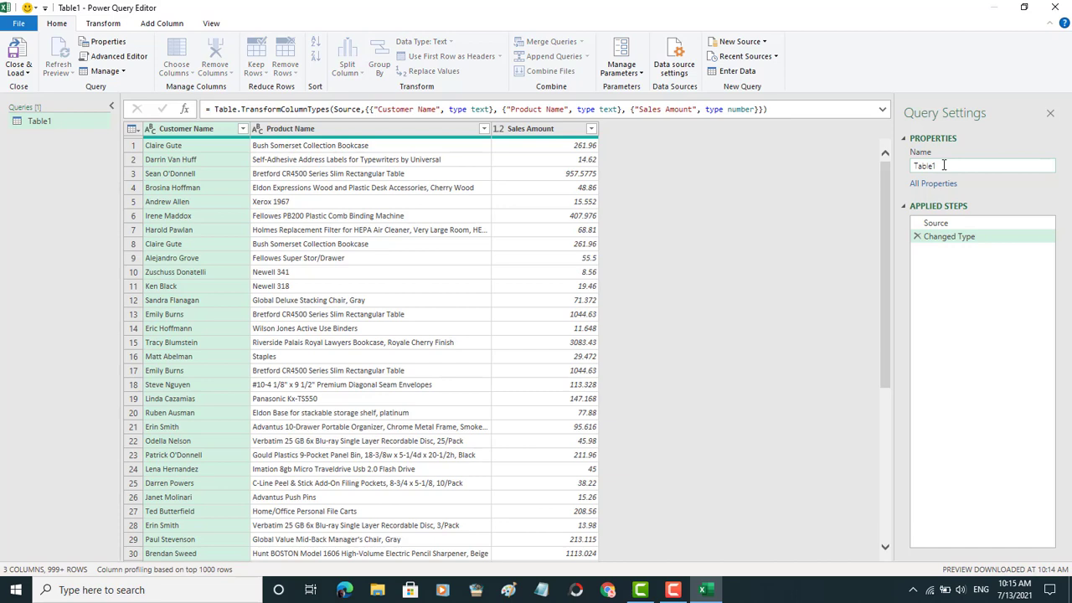
key(BackSpace)
key(BackSpace)
key(BackSpace)
key(BackSpace)
key(BackSpace)
key(BackSpace)
text(Show )
text(C)
text(uplic)
text(ates)
Confirm the ShowDuplicates name and keep only rows with repeated Customer Name values.
key(Return)
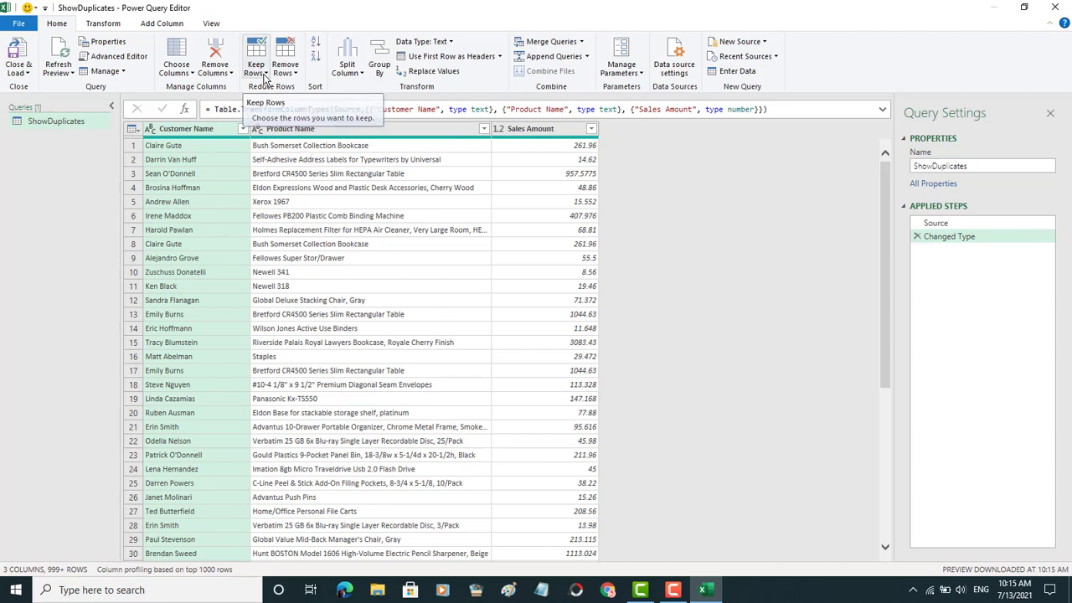
click(265, 77)
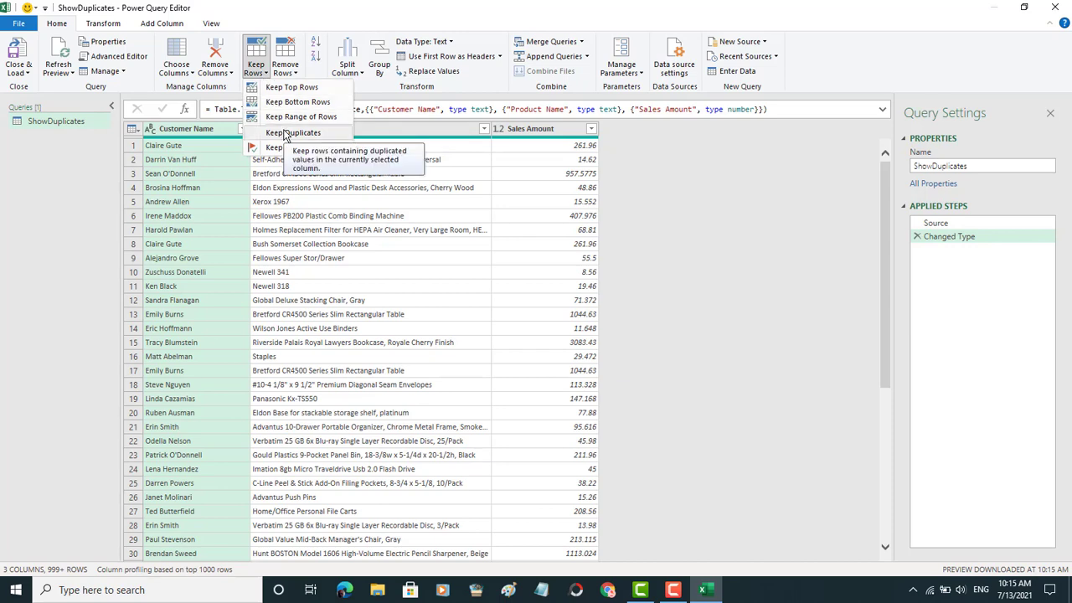
click(293, 133)
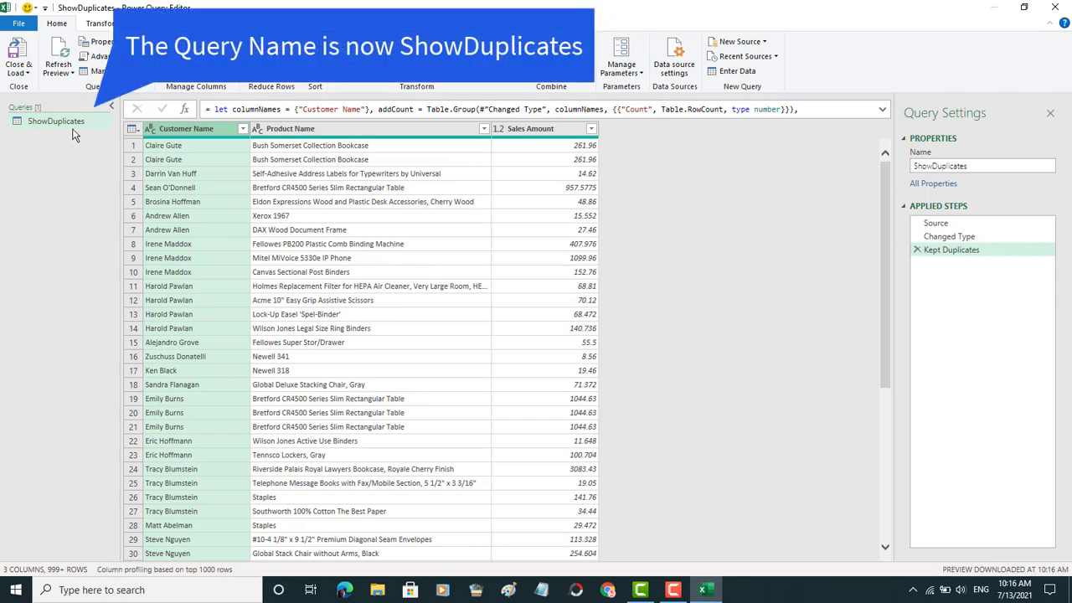
Load ShowDuplicates as a table on a new worksheet, giving 4,896 rows.
click(29, 75)
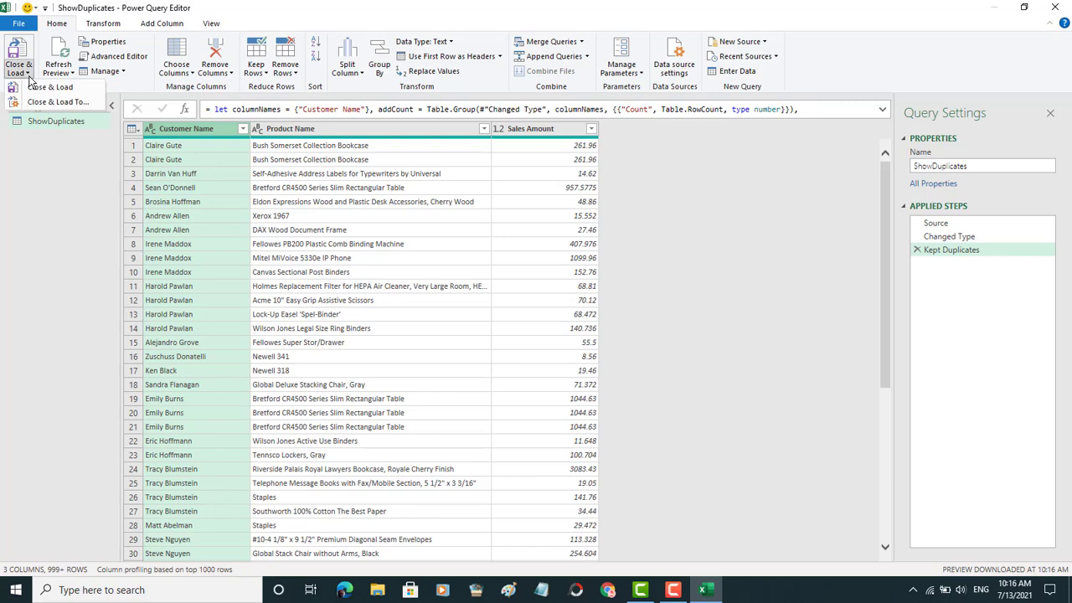
click(63, 104)
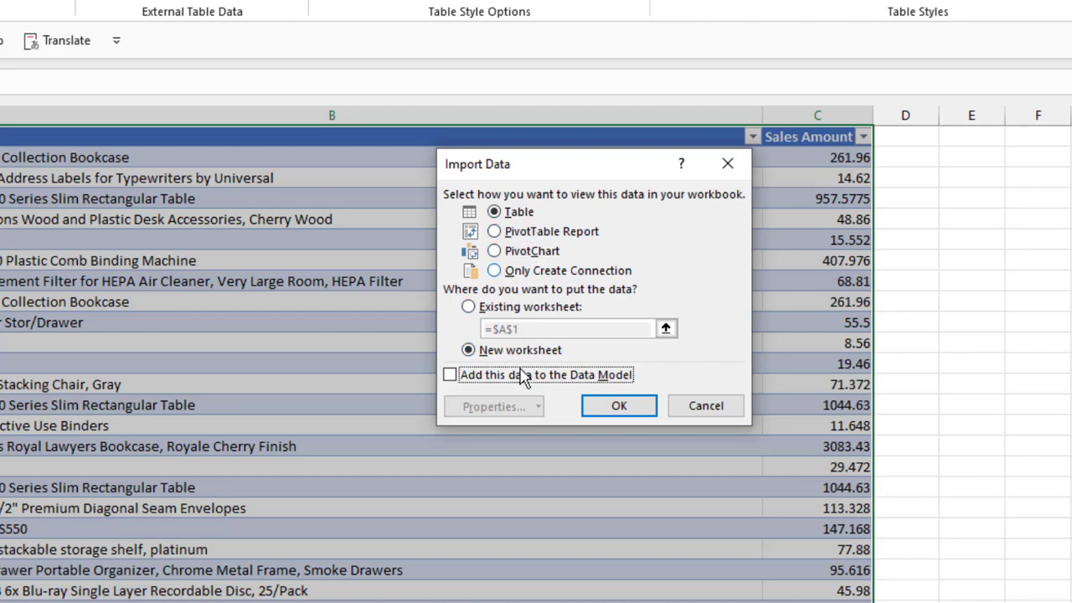
click(620, 411)
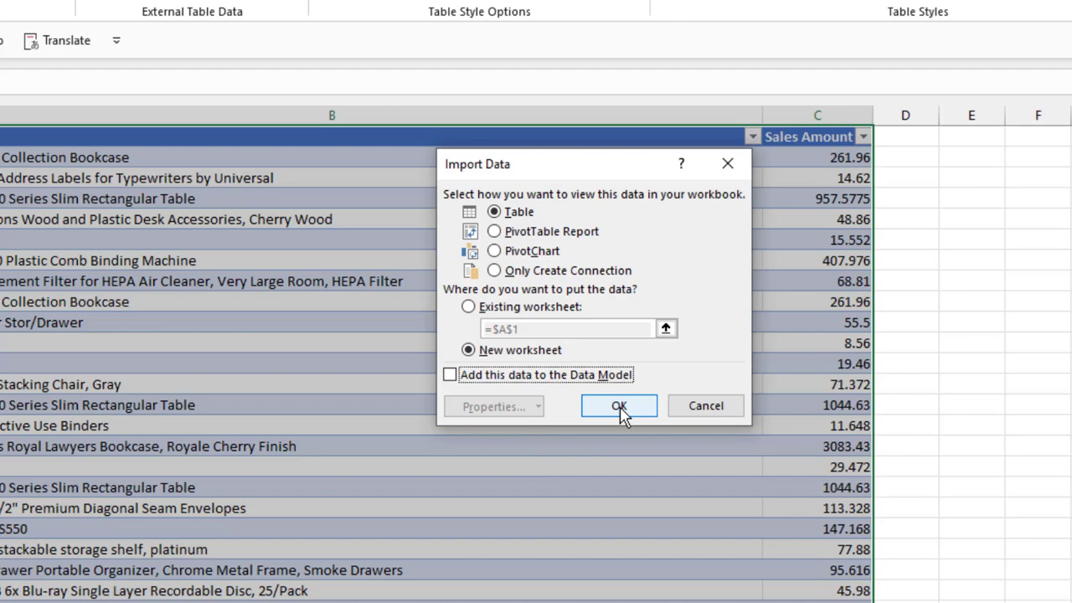
click(620, 408)
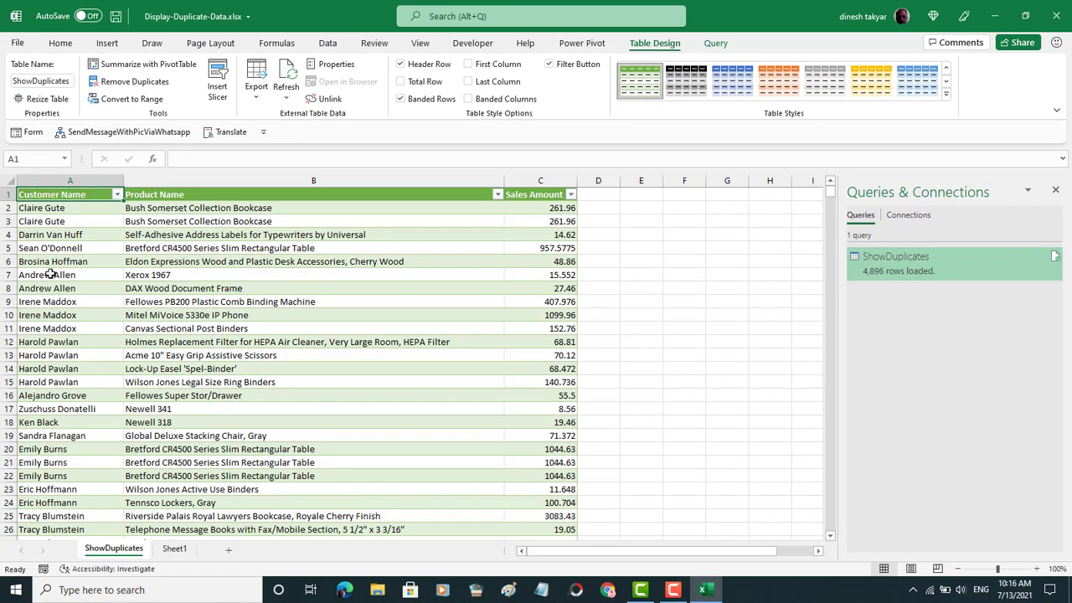
Sort the ShowDuplicates Customer Name column A to Z.
click(40, 210)
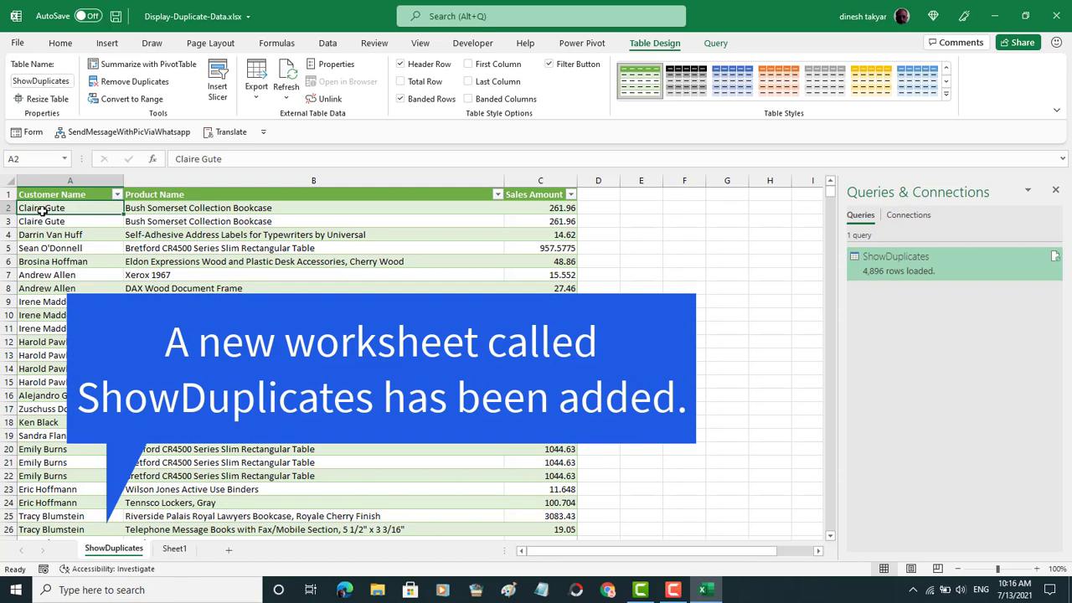
key(ctrl+shift+Down)
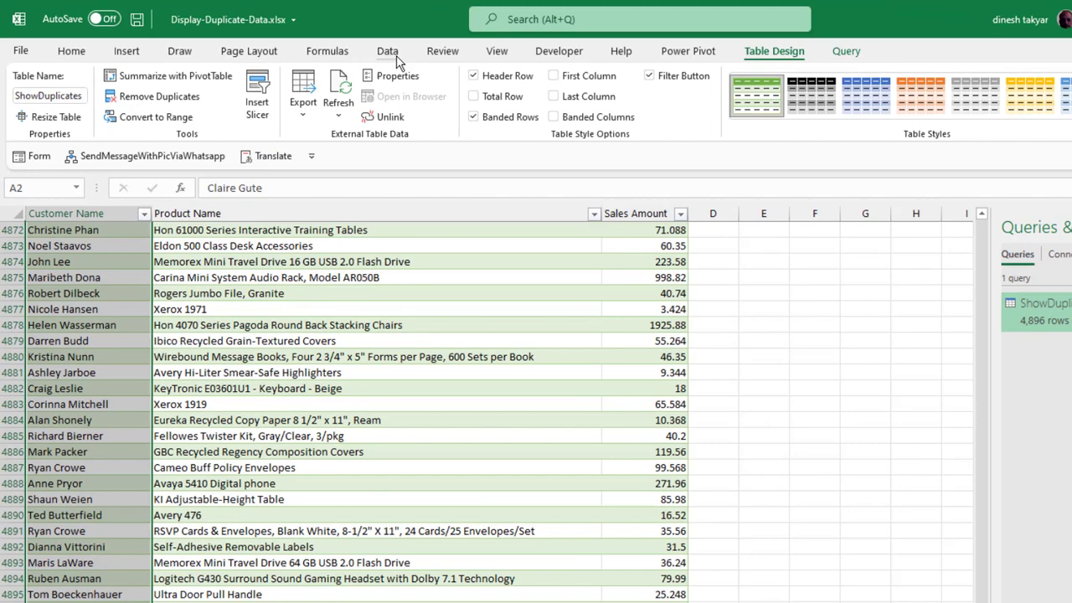
click(390, 54)
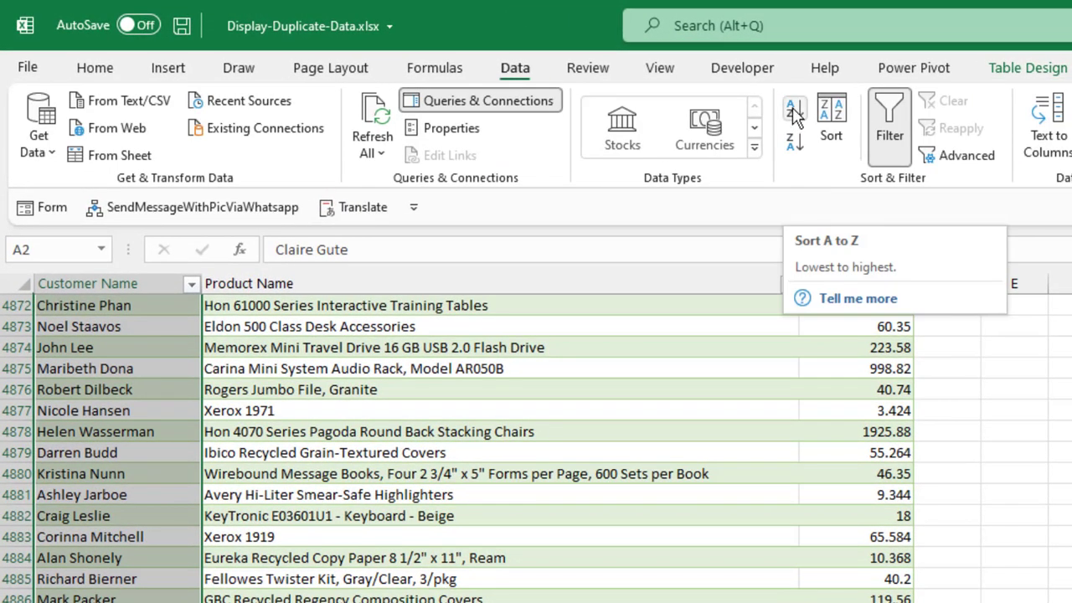
click(794, 117)
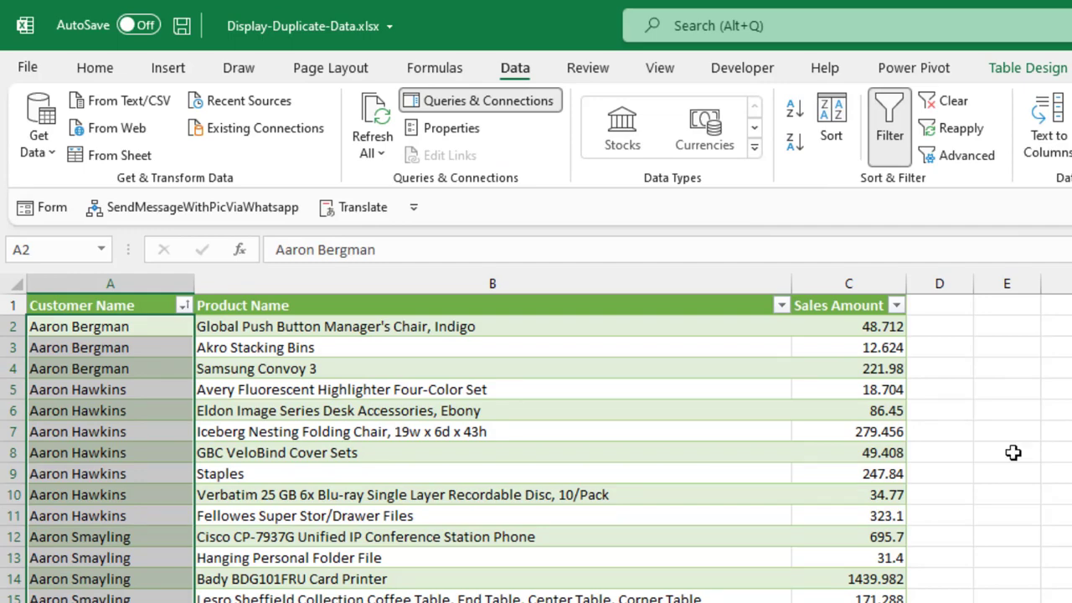
Scroll down the sorted table to check each repeated customer's rows are grouped.
scroll(226, 454, down, 4)
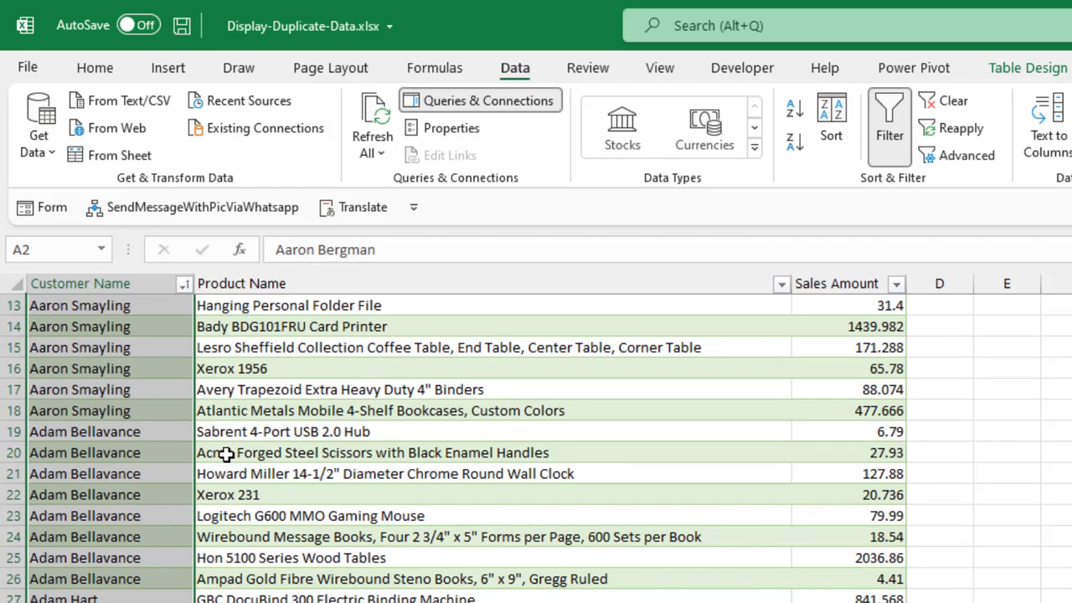
scroll(226, 454, down, 4)
scroll(226, 454, down, 2)
scroll(226, 454, down, 7)
scroll(226, 454, down, 4)
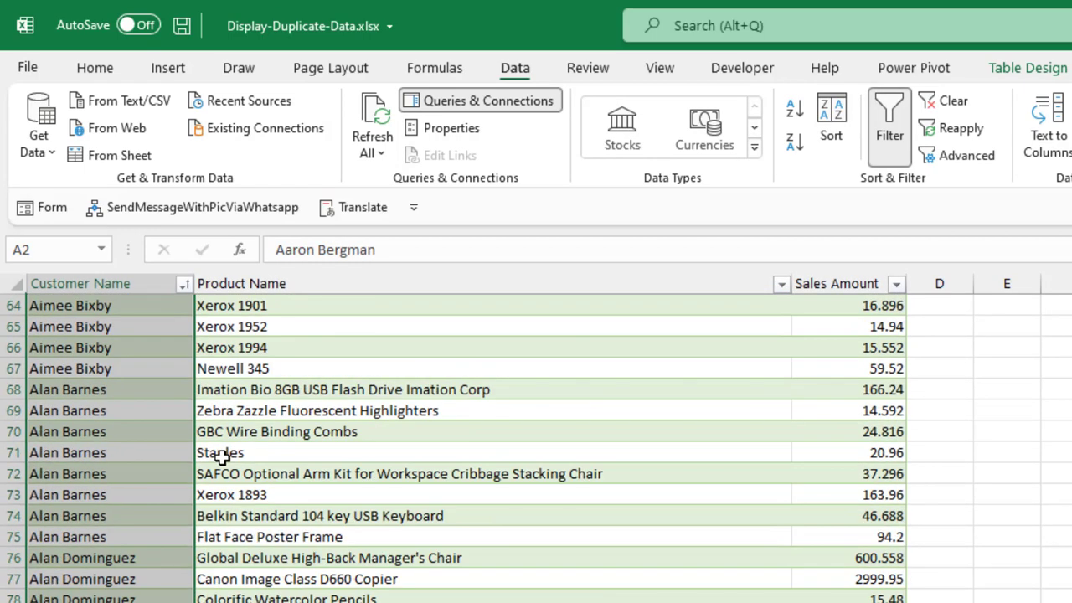
scroll(222, 456, down, 4)
scroll(218, 460, down, 5)
scroll(213, 465, down, 4)
scroll(213, 466, down, 4)
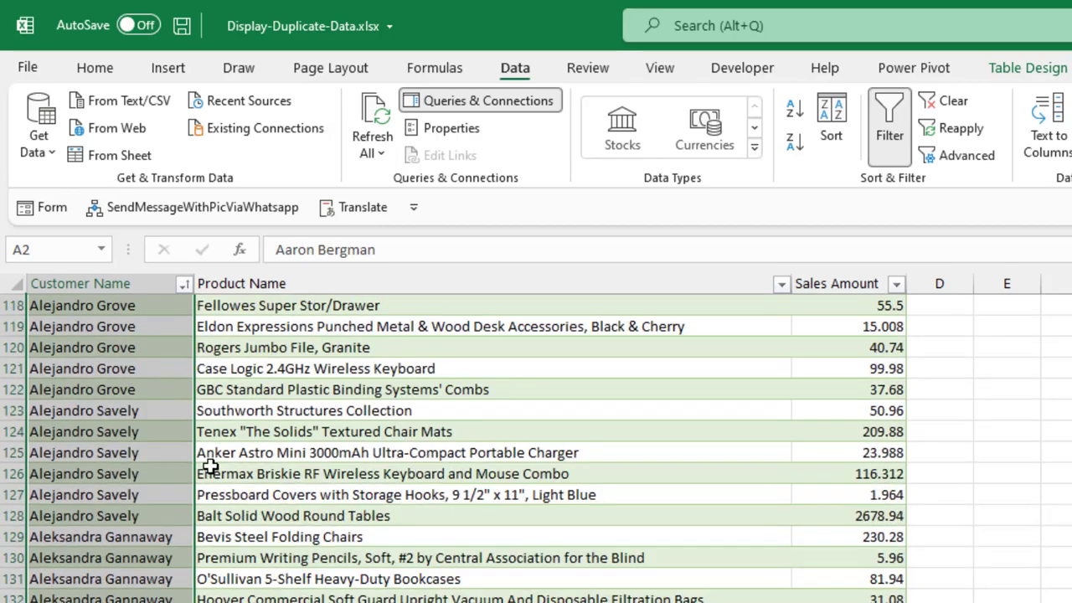
scroll(212, 467, down, 4)
scroll(211, 467, down, 3)
scroll(209, 468, down, 3)
scroll(209, 467, down, 2)
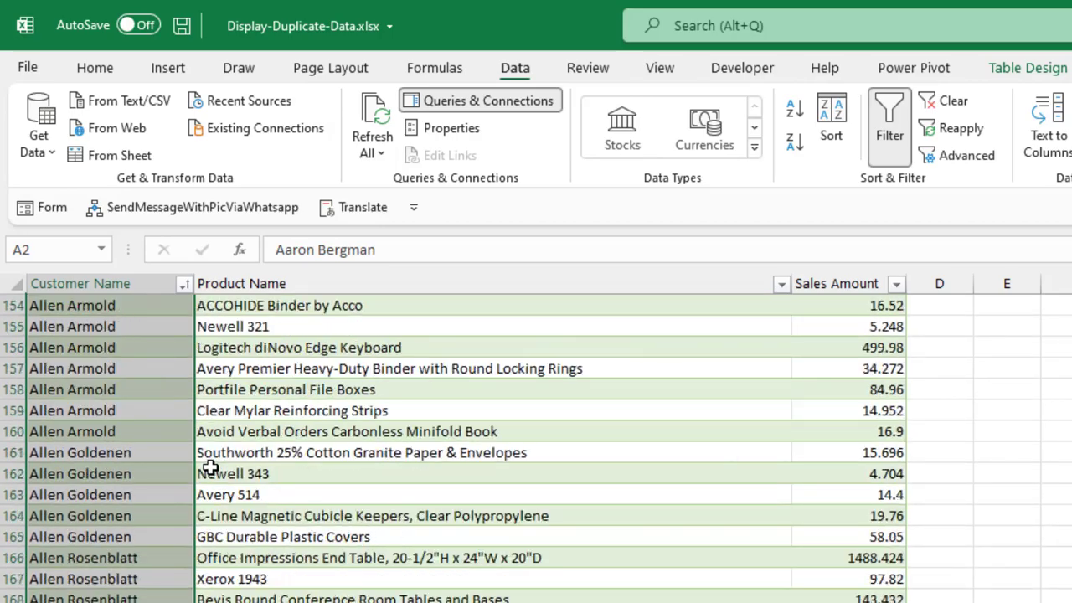
scroll(209, 468, down, 4)
scroll(209, 467, down, 4)
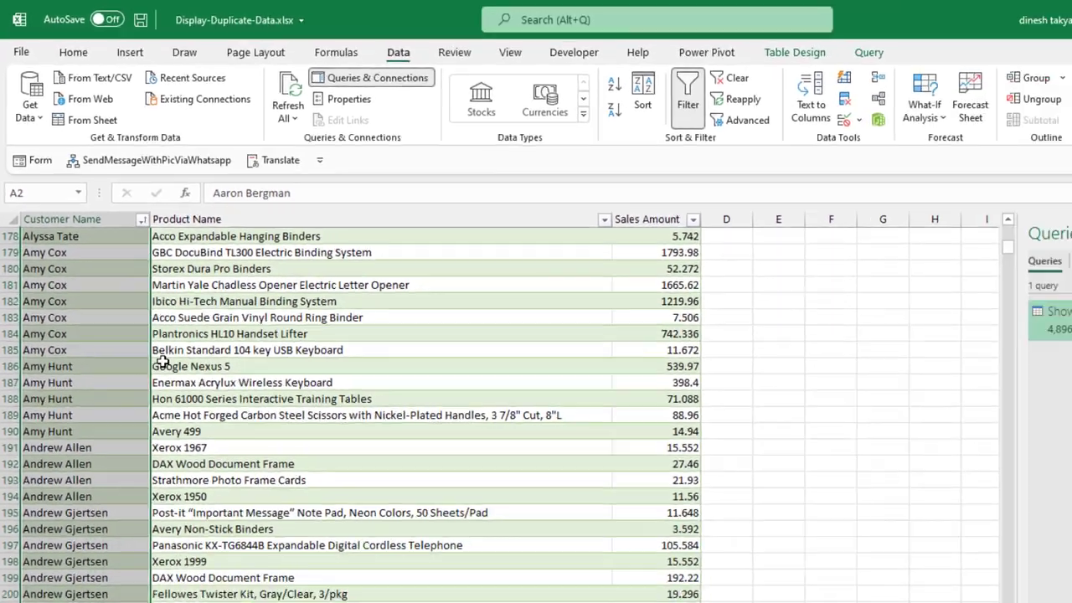
scroll(161, 362, down, 4)
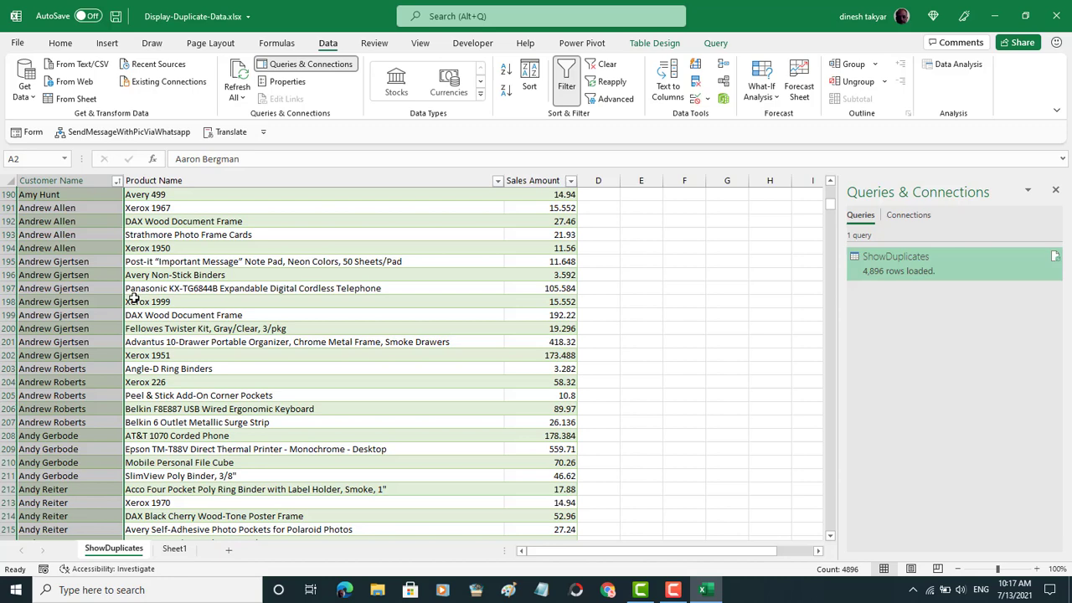
scroll(161, 362, down, 4)
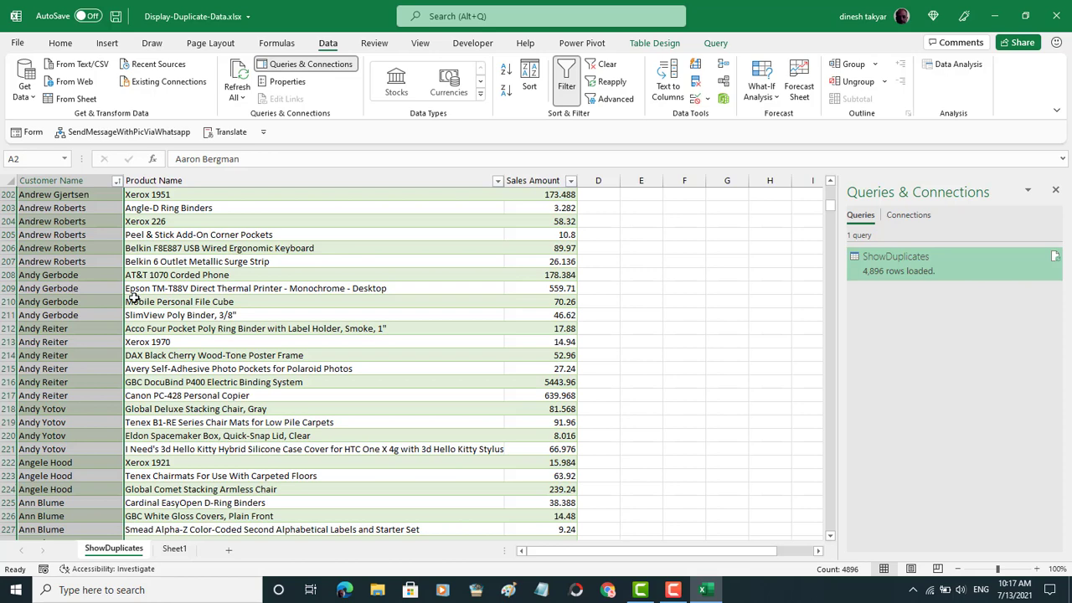
Start a second Power Query, Table1, from the Sheet1 sales table.
click(174, 549)
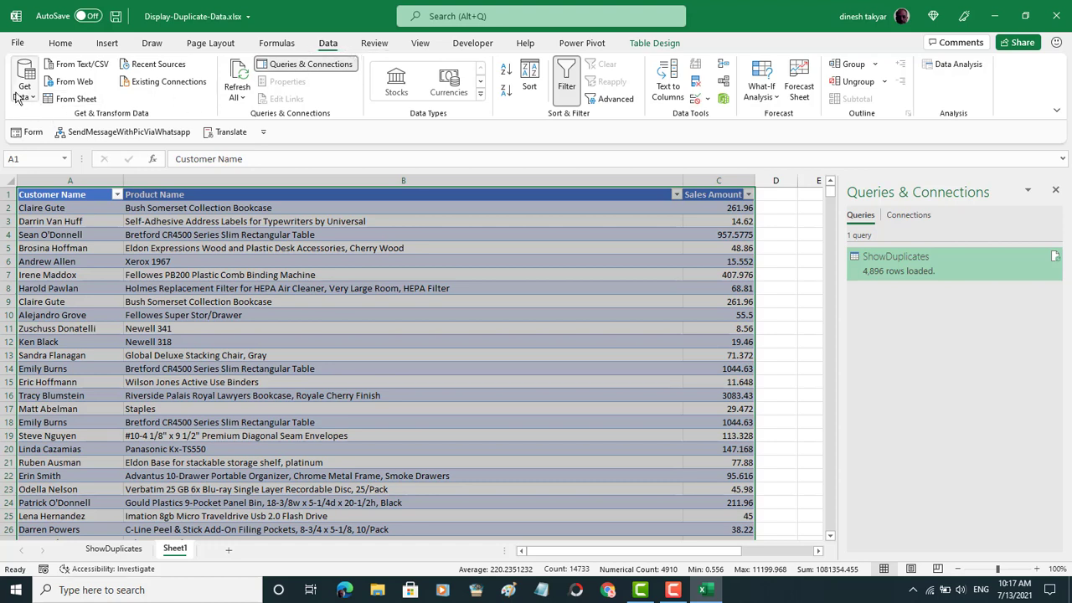
click(75, 100)
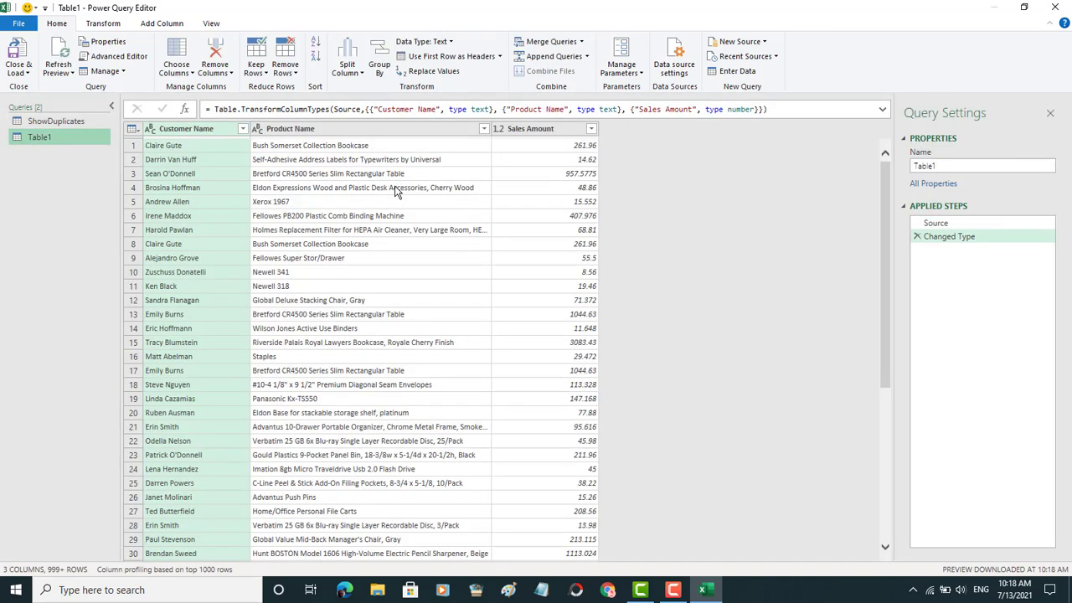
Rename the new query ShowUnique and remove duplicate customer rows, leaving 793.
click(961, 165)
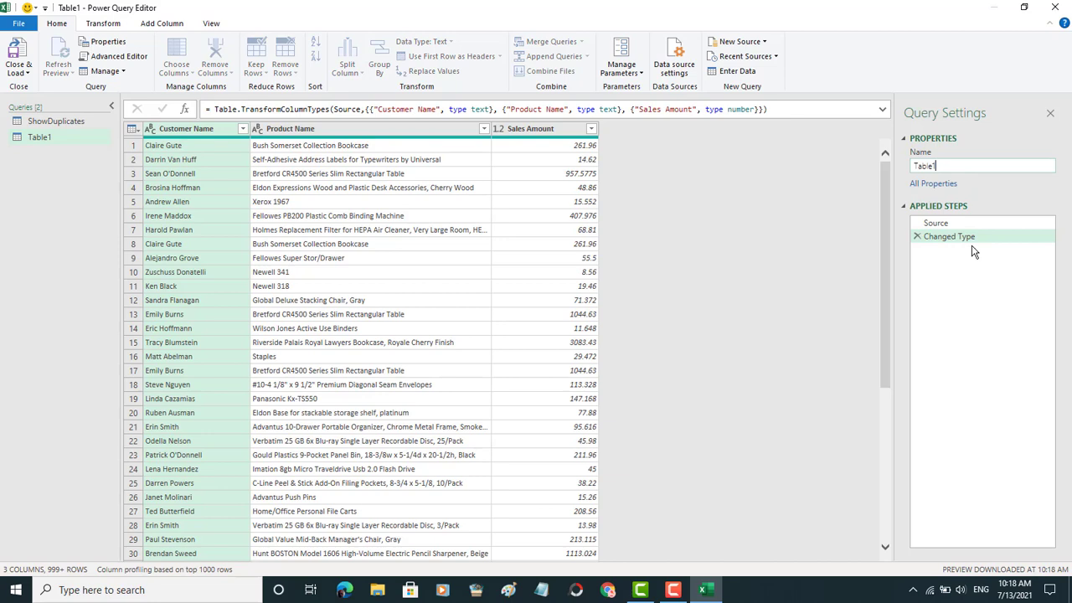
key(BackSpace)
key(BackSpace)
key(BackSpace)
text(ShowUnique)
click(209, 151)
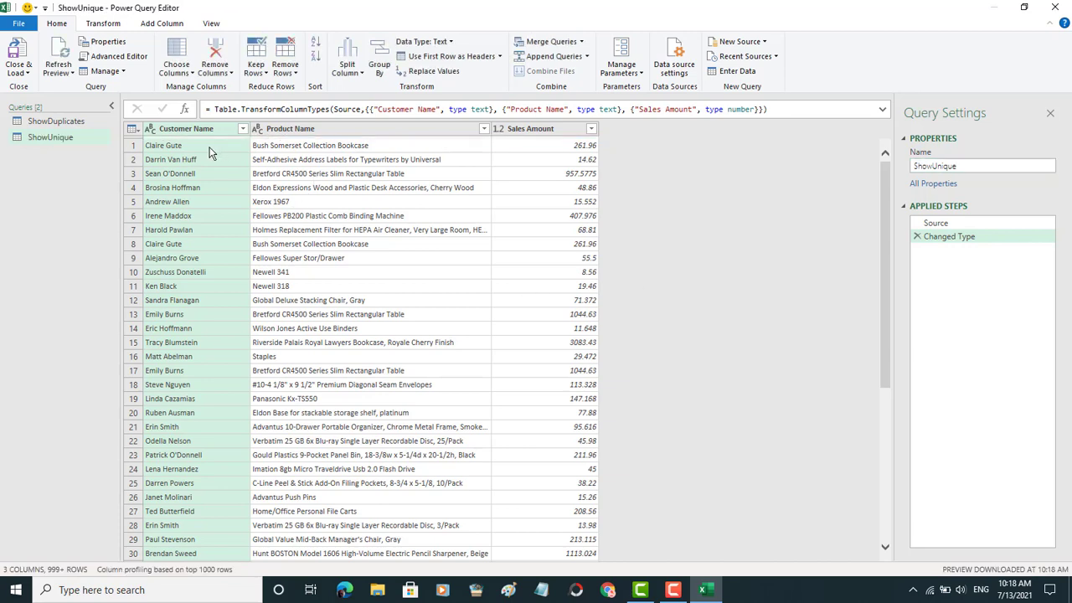
click(294, 77)
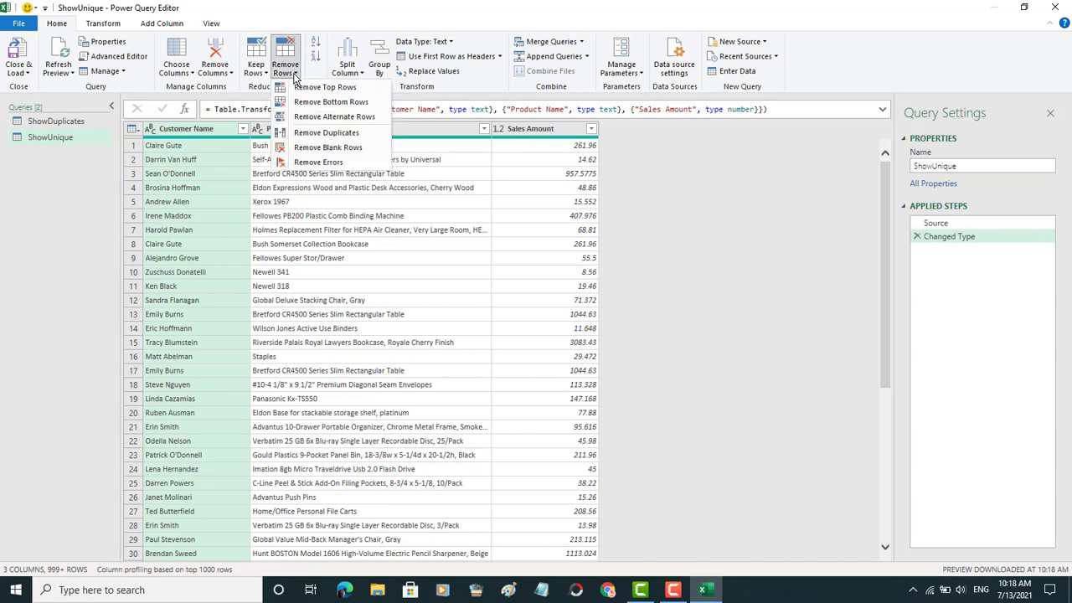
click(315, 134)
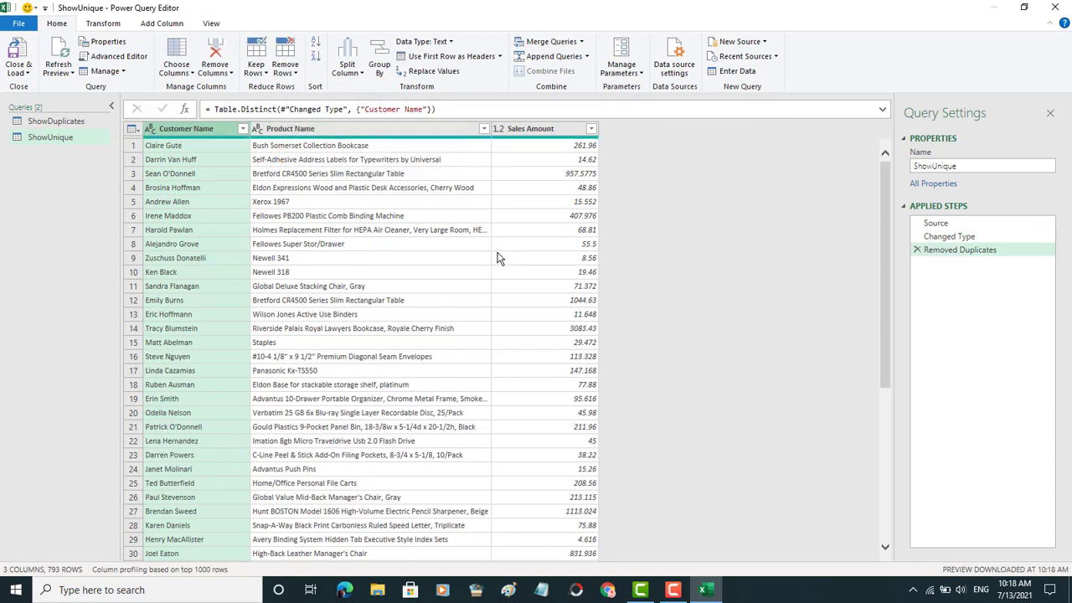
Load ShowUnique as a table on a new worksheet with 793 rows.
click(28, 73)
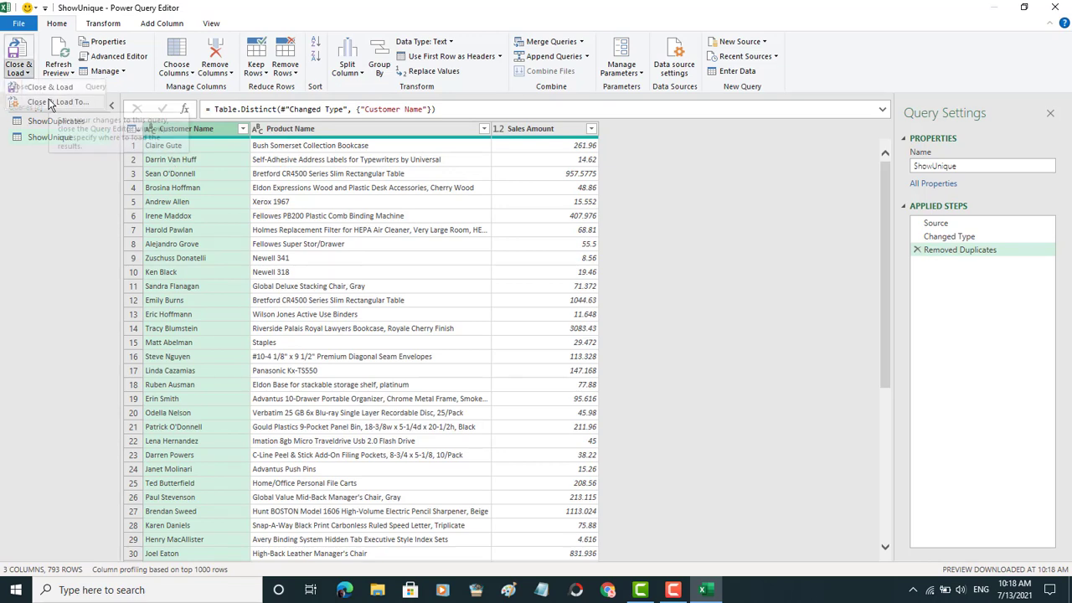
click(50, 101)
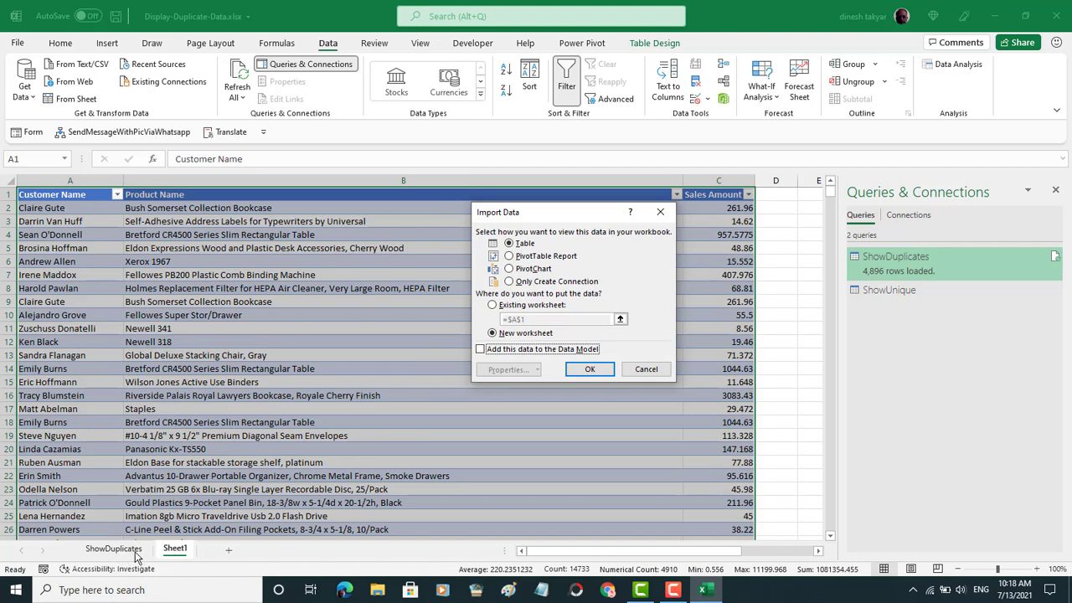
click(590, 369)
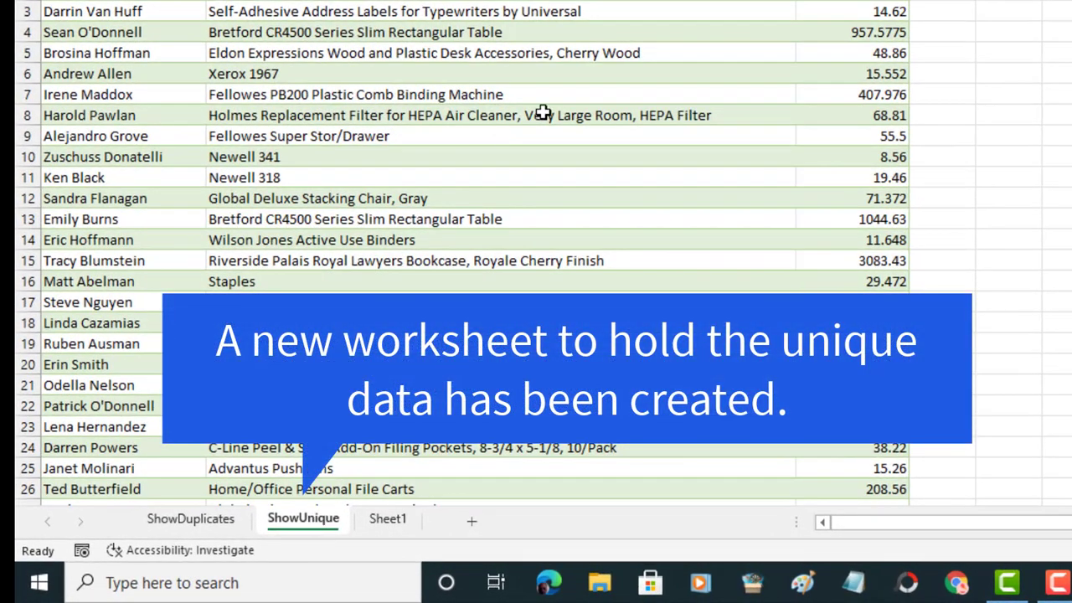
Sort the ShowUnique table A to Z by Customer Name.
scroll(545, 110, down, 2)
scroll(547, 108, down, 2)
scroll(545, 110, down, 4)
scroll(545, 110, down, 4)
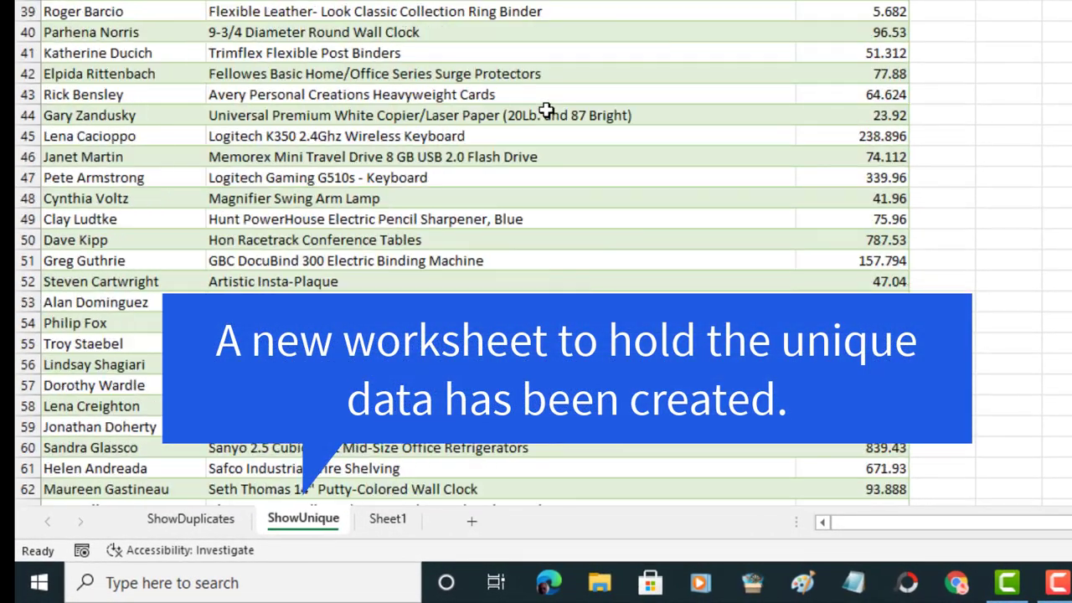
scroll(545, 110, down, 4)
scroll(545, 110, down, 4)
scroll(546, 110, up, 7)
scroll(548, 104, up, 7)
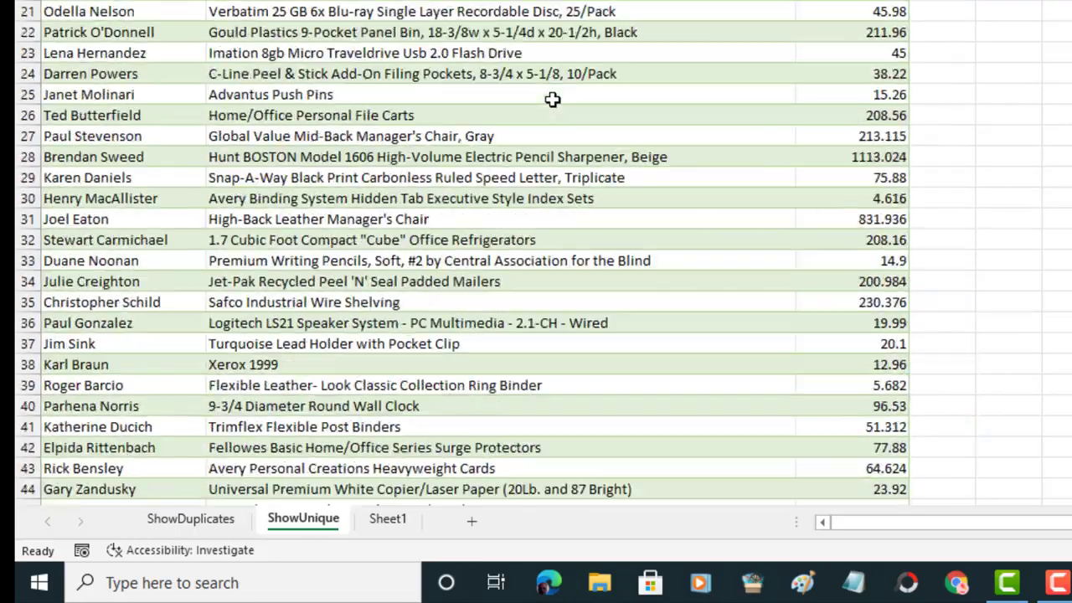
scroll(551, 100, up, 3)
scroll(553, 99, up, 2)
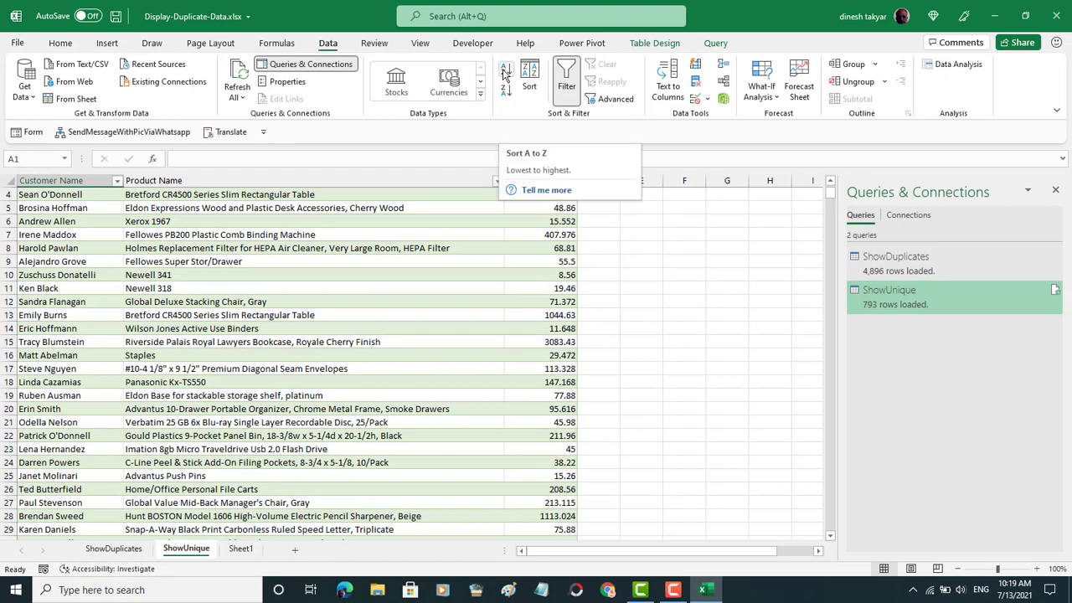
click(505, 74)
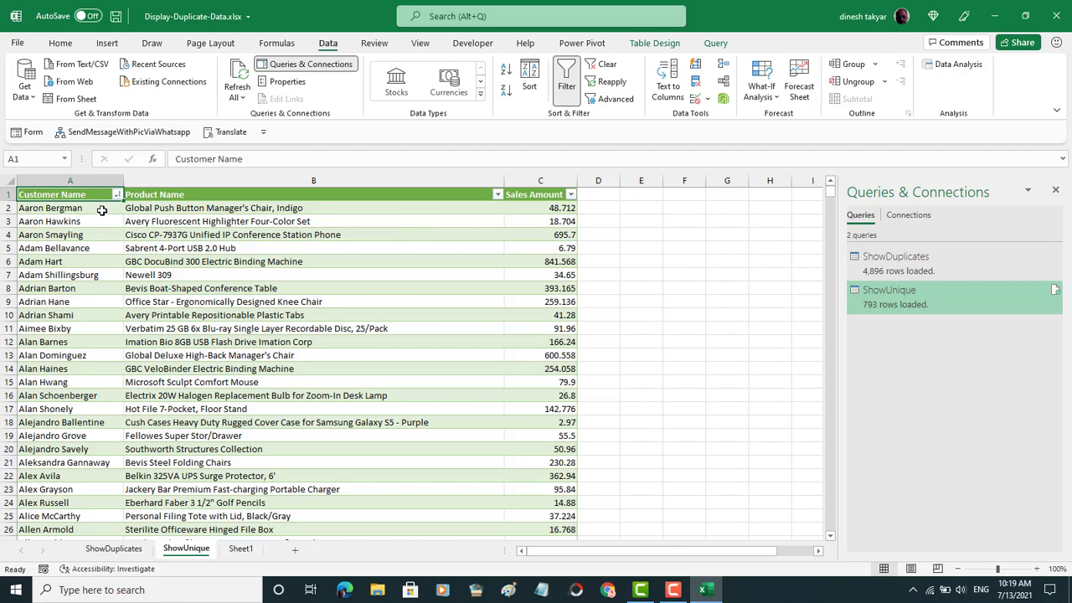
Scroll down to review the sorted unique customer list.
scroll(102, 211, down, 1)
scroll(102, 211, down, 2)
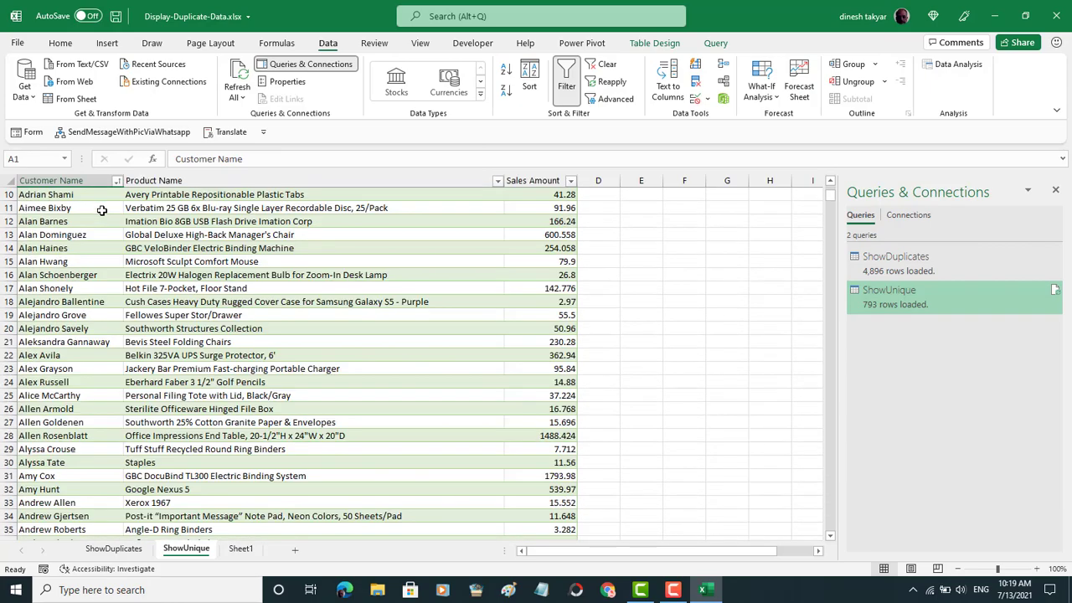
scroll(101, 211, down, 2)
scroll(101, 211, down, 2)
scroll(102, 210, down, 1)
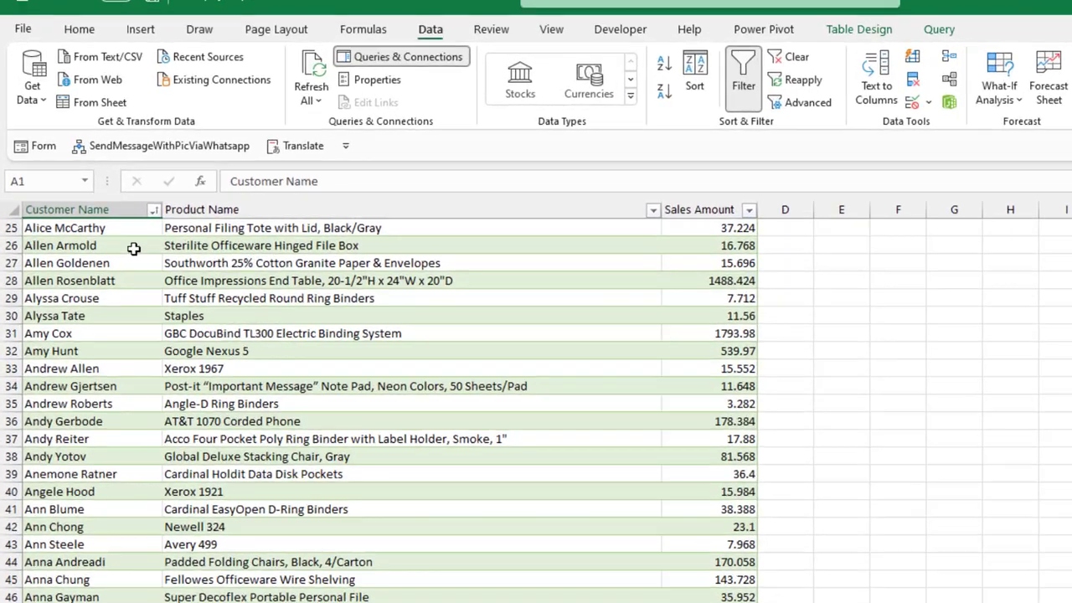
scroll(102, 210, down, 3)
scroll(102, 210, down, 3)
scroll(153, 271, down, 3)
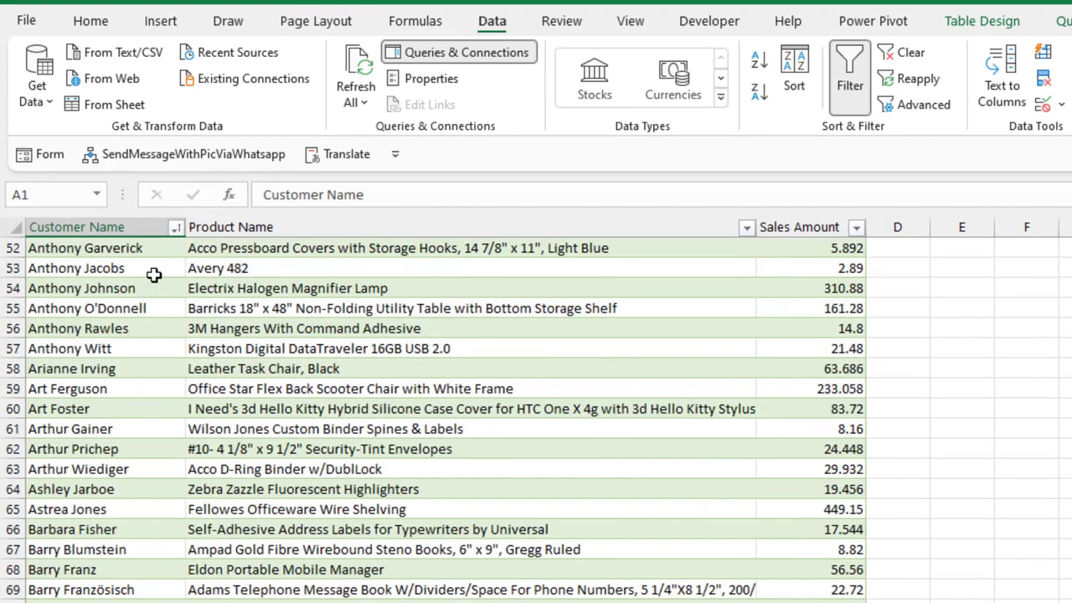
scroll(154, 275, down, 3)
scroll(159, 285, down, 3)
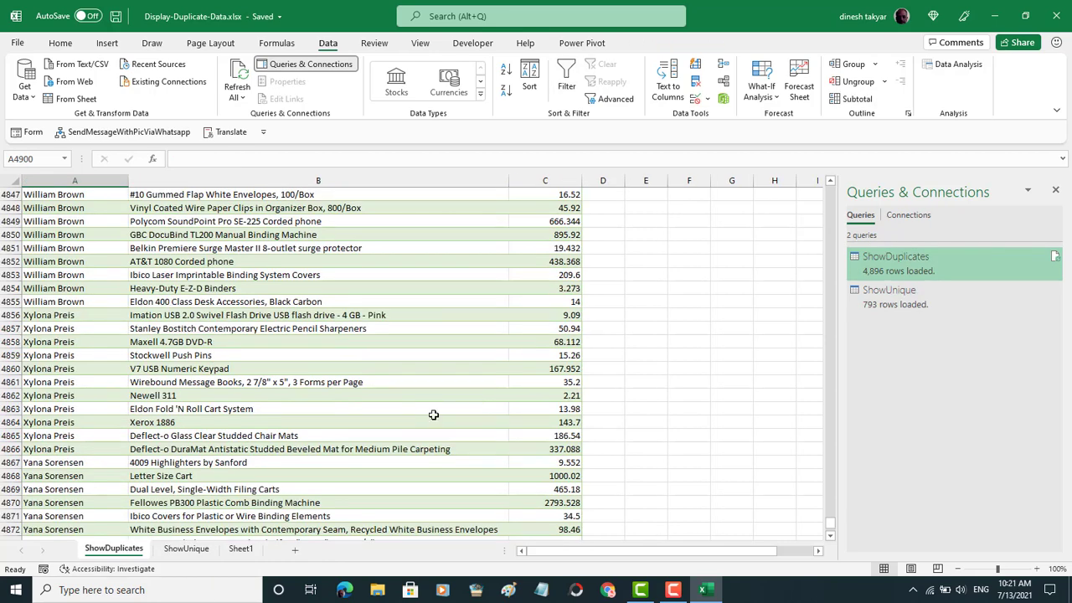
Sort Sheet1's original sales table A to Z by Customer Name.
click(242, 548)
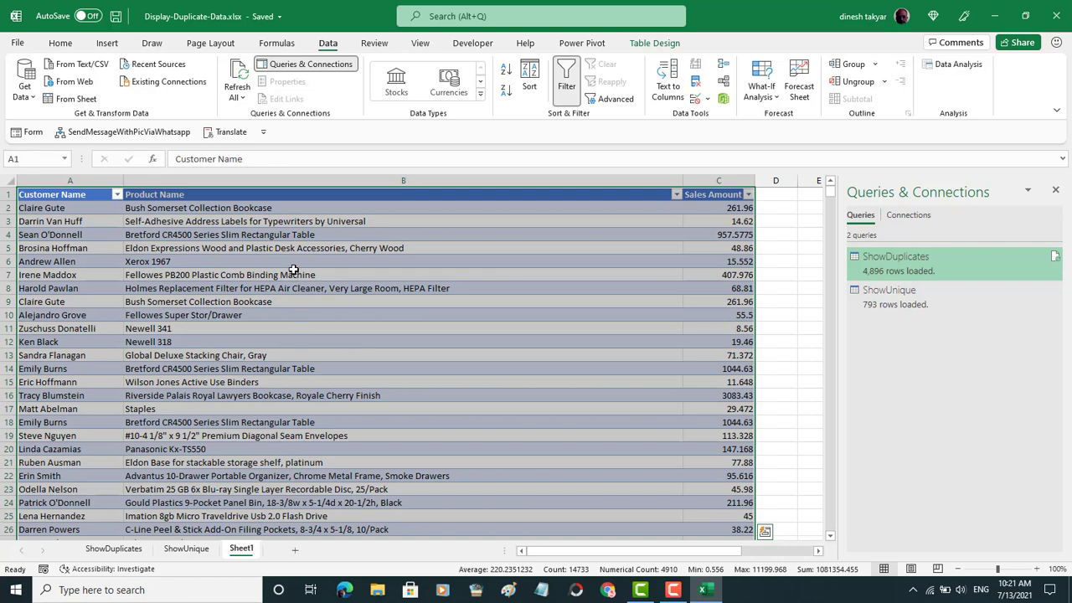
scroll(294, 266, down, 3)
scroll(293, 266, down, 1)
scroll(293, 266, up, 4)
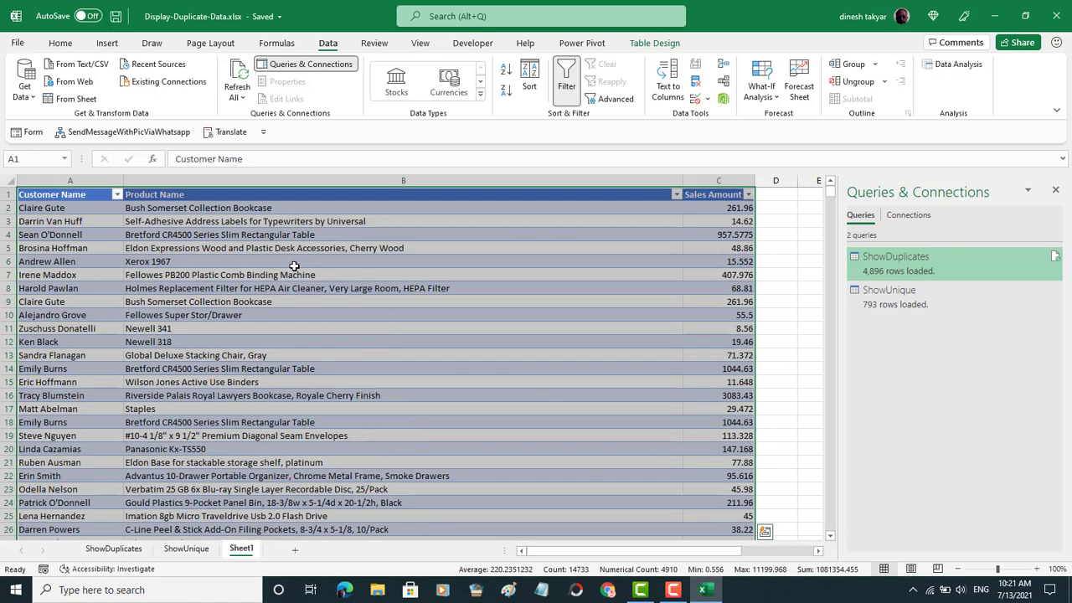
click(67, 209)
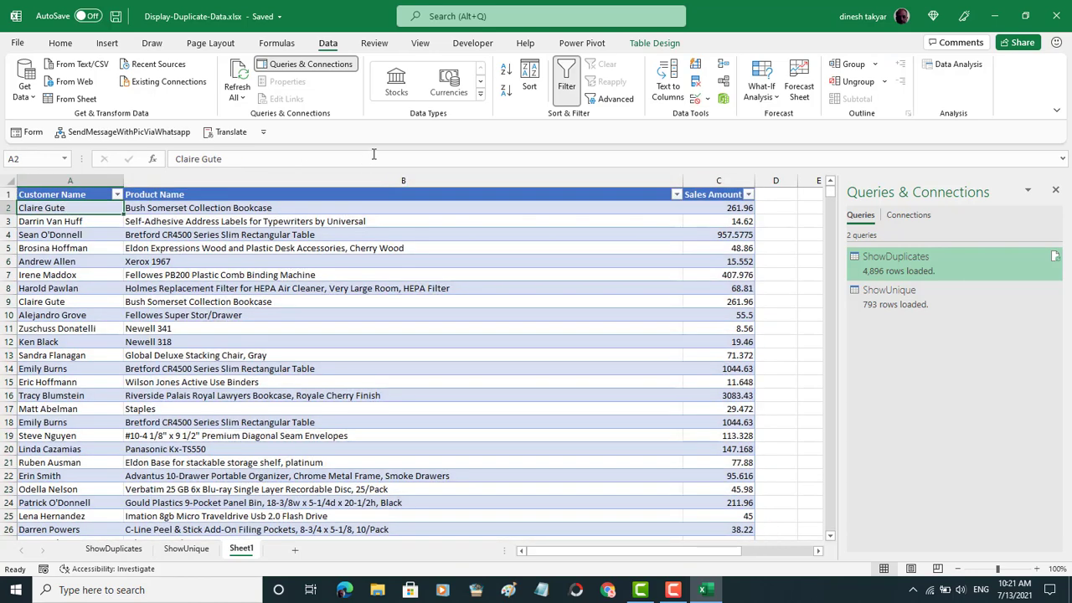
click(505, 74)
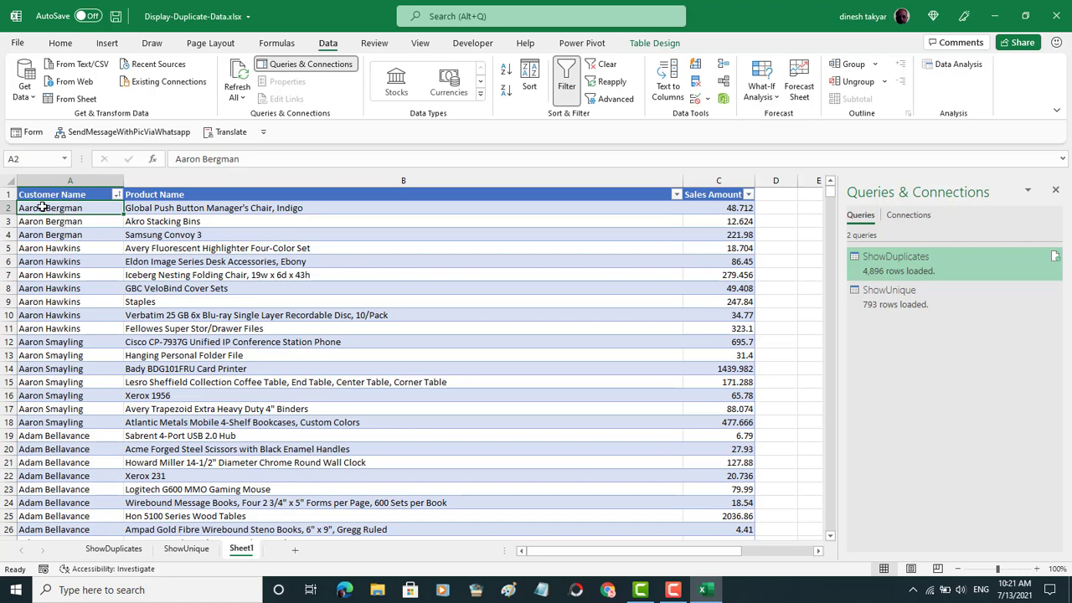
Copy the first Aaron Bergman row into the empty row 4912 below the table.
drag(42, 208, 719, 209)
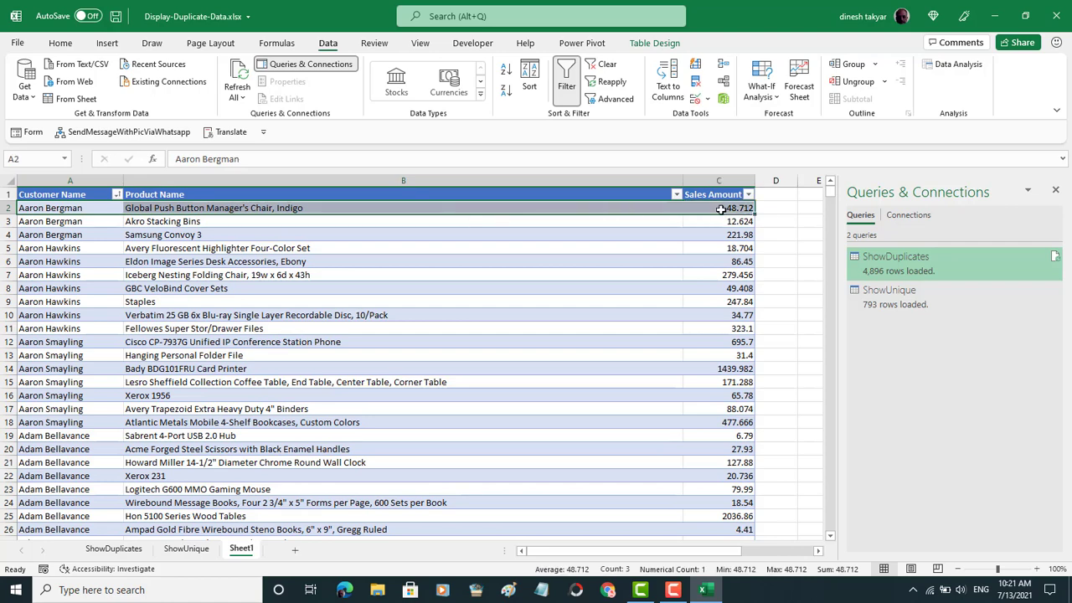
key(ctrl+c)
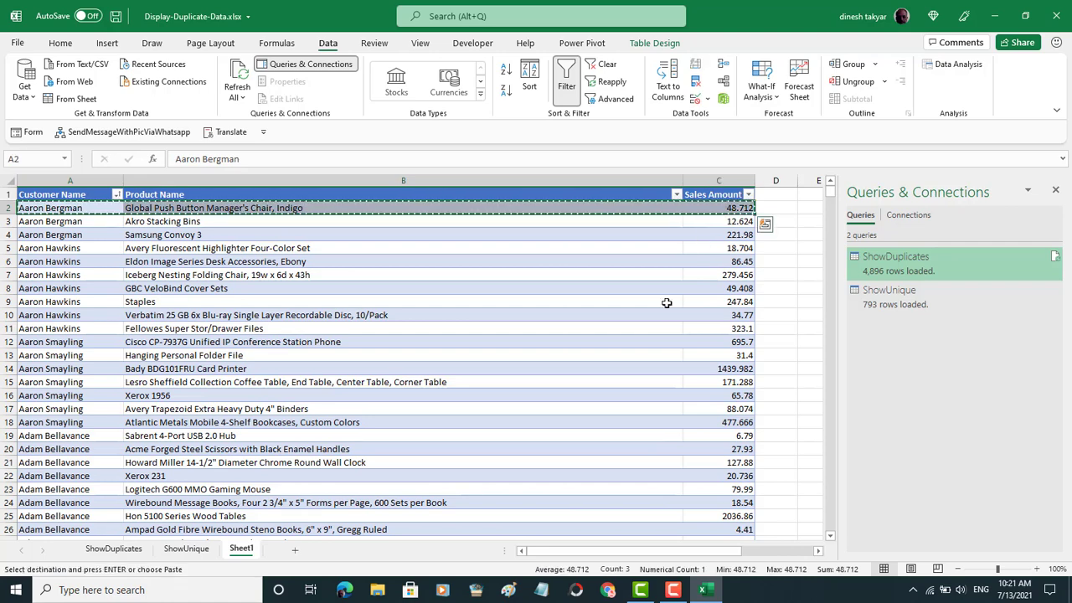
scroll(703, 296, down, 6)
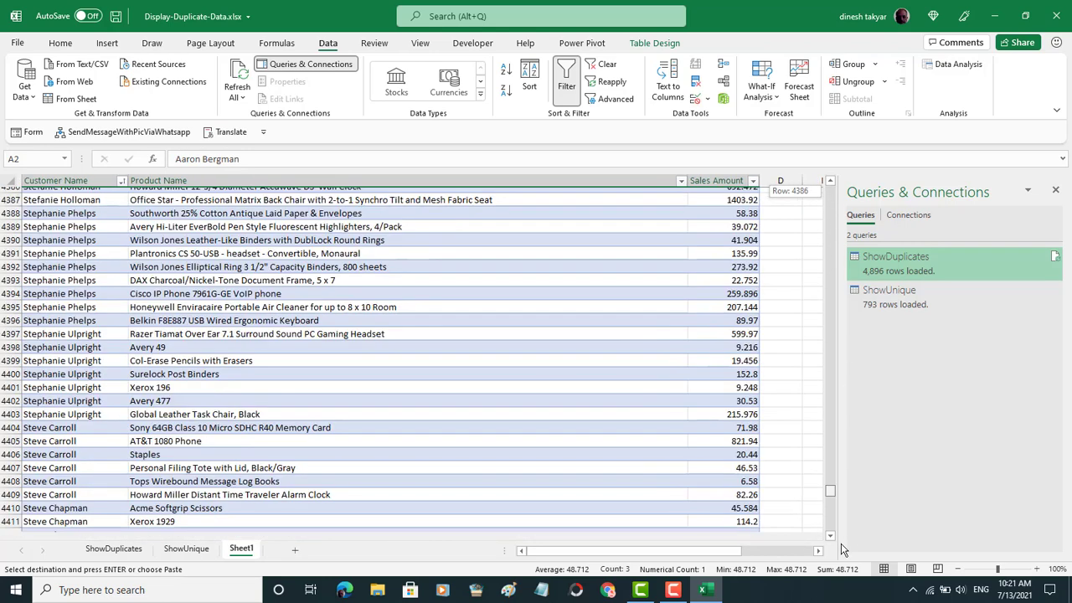
drag(830, 194, 830, 526)
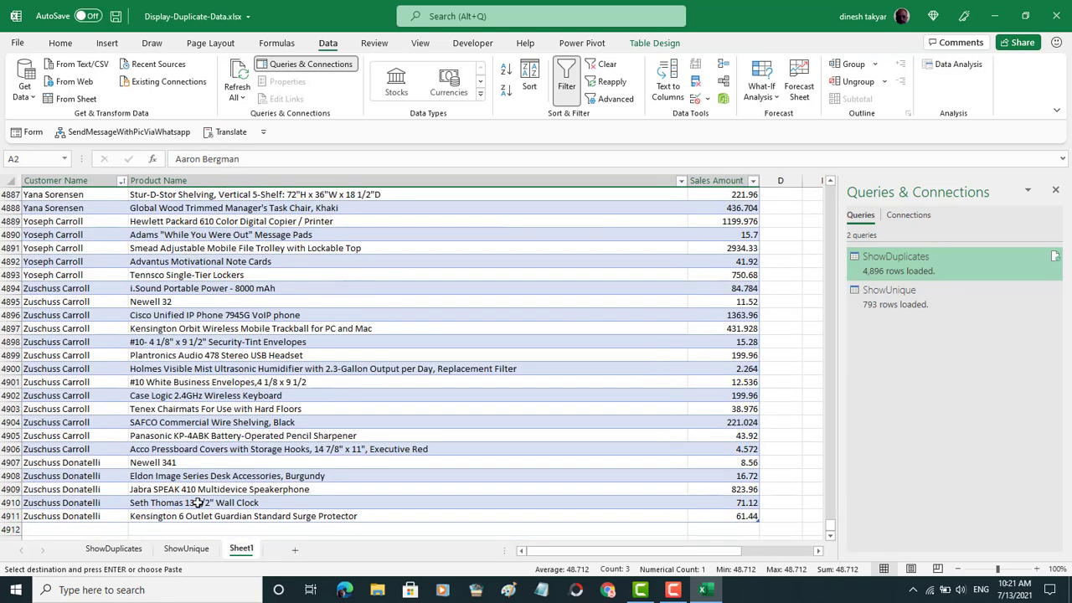
click(36, 531)
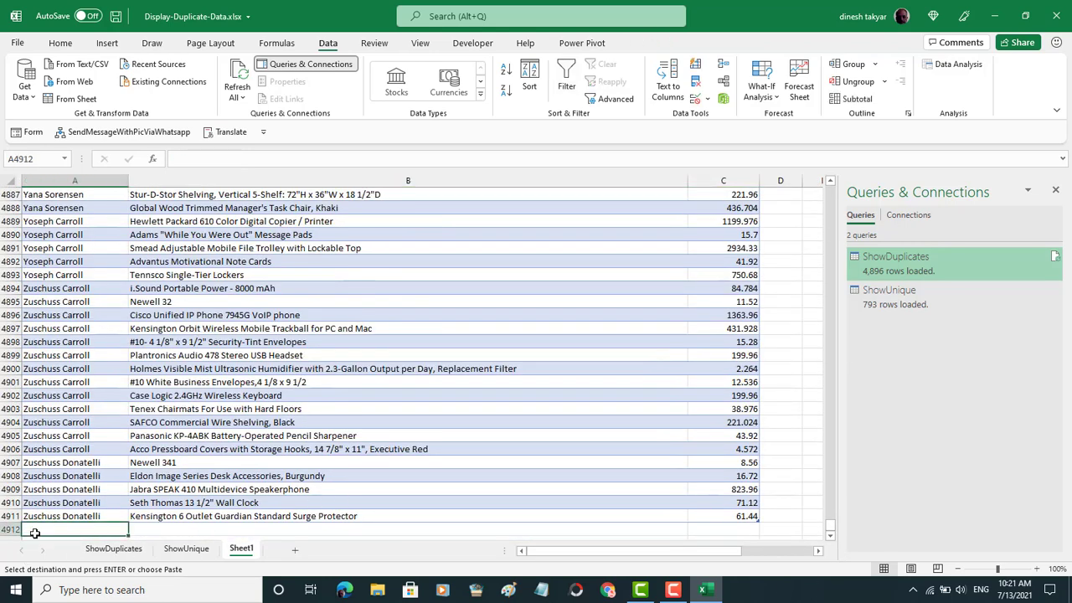
key(ctrl+v)
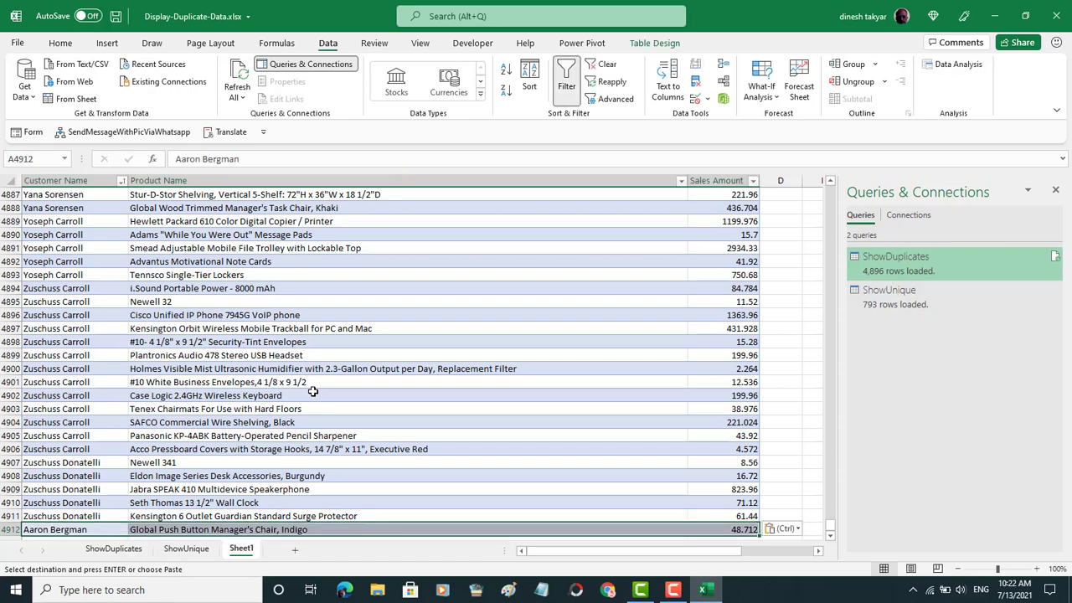
Change the new row's sales amount to 590.45.
click(737, 530)
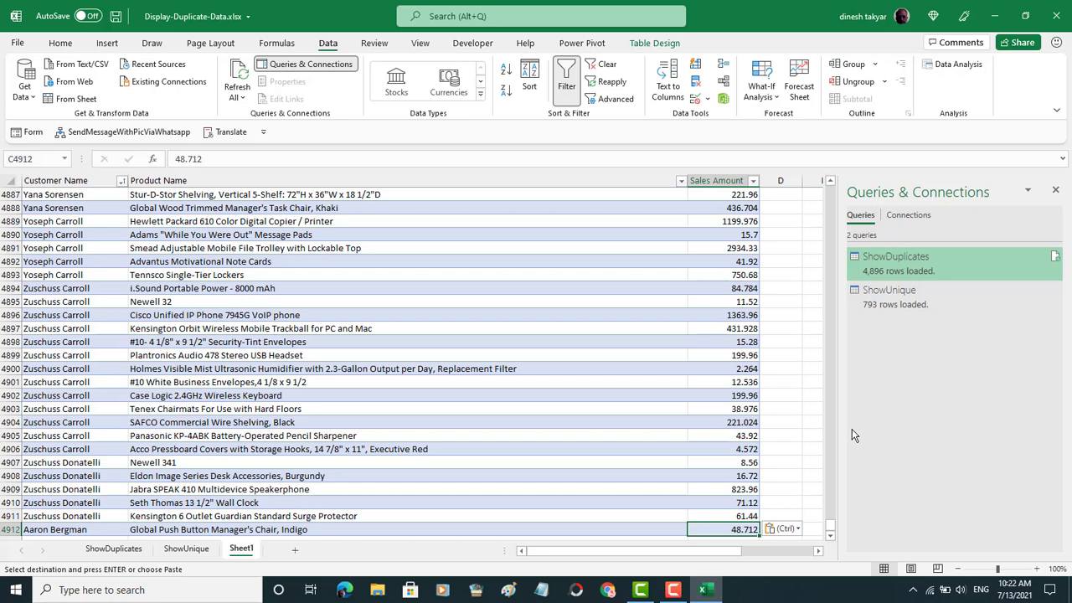
text(5)
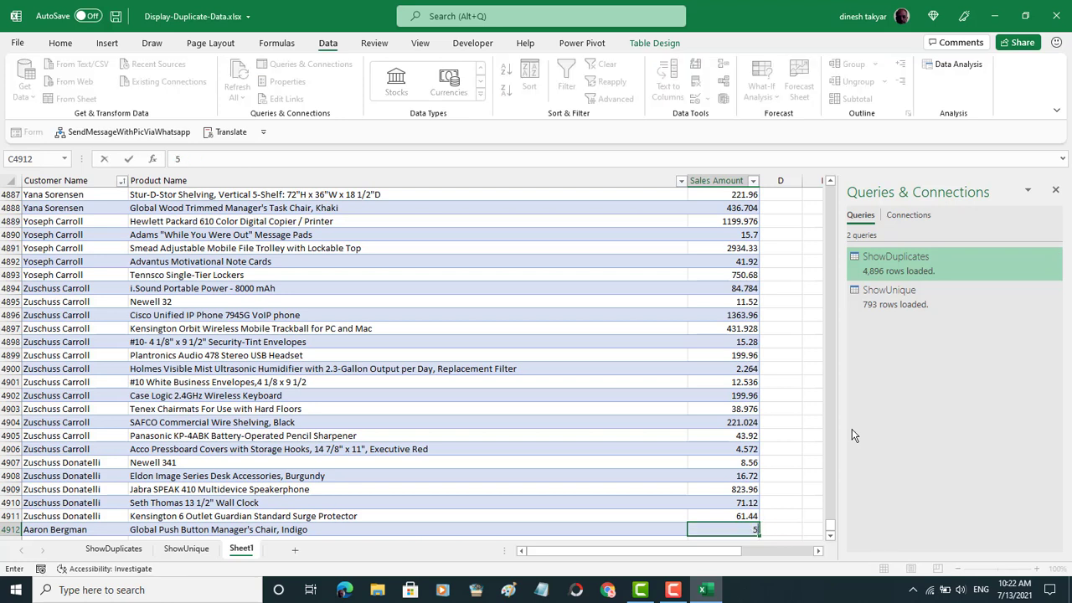
text(90.45)
key(Return)
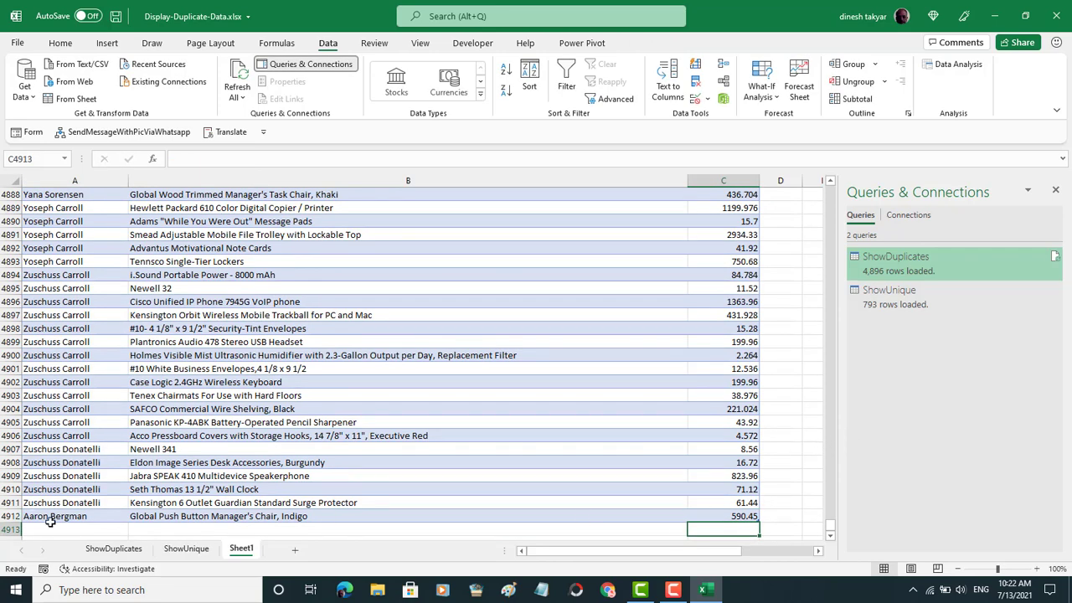
Refresh all queries from ShowDuplicates and check the Aaron Bergman rows, including the new 590.45 chair.
click(114, 549)
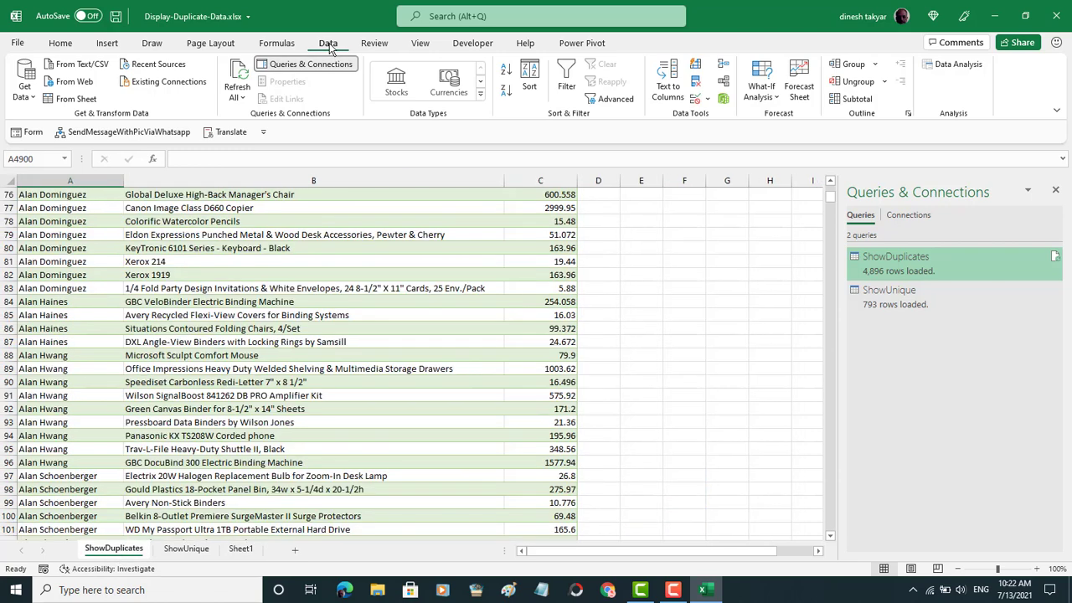
click(237, 91)
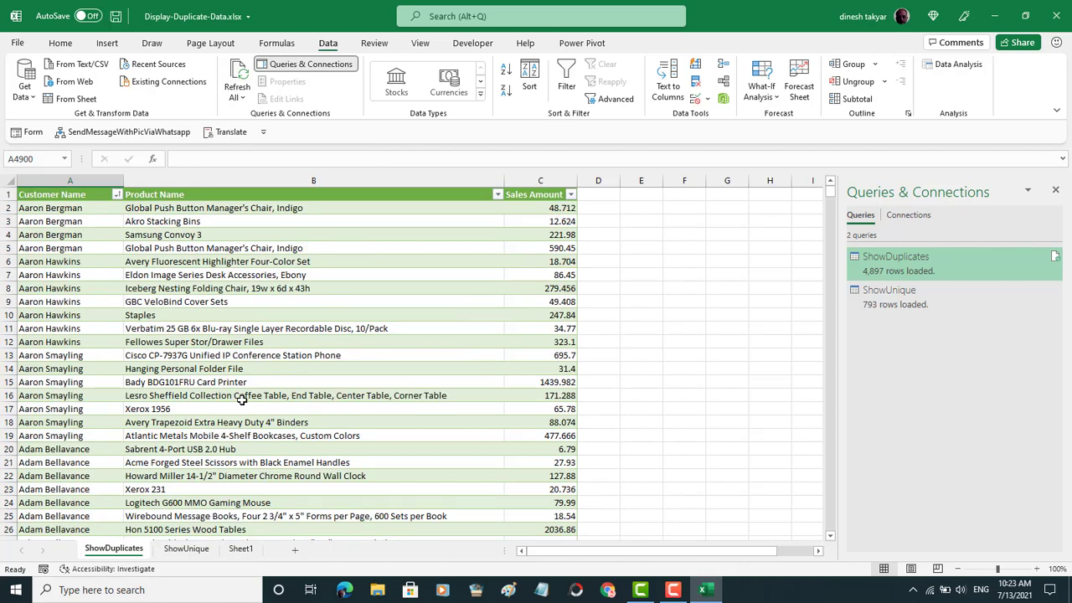
click(78, 206)
click(77, 221)
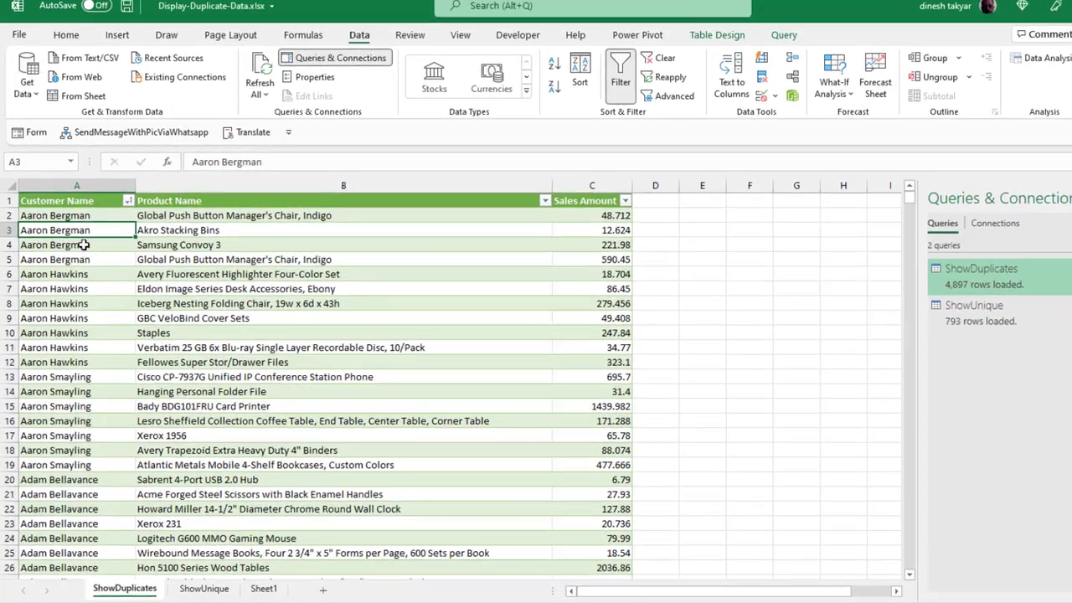
click(84, 244)
click(79, 258)
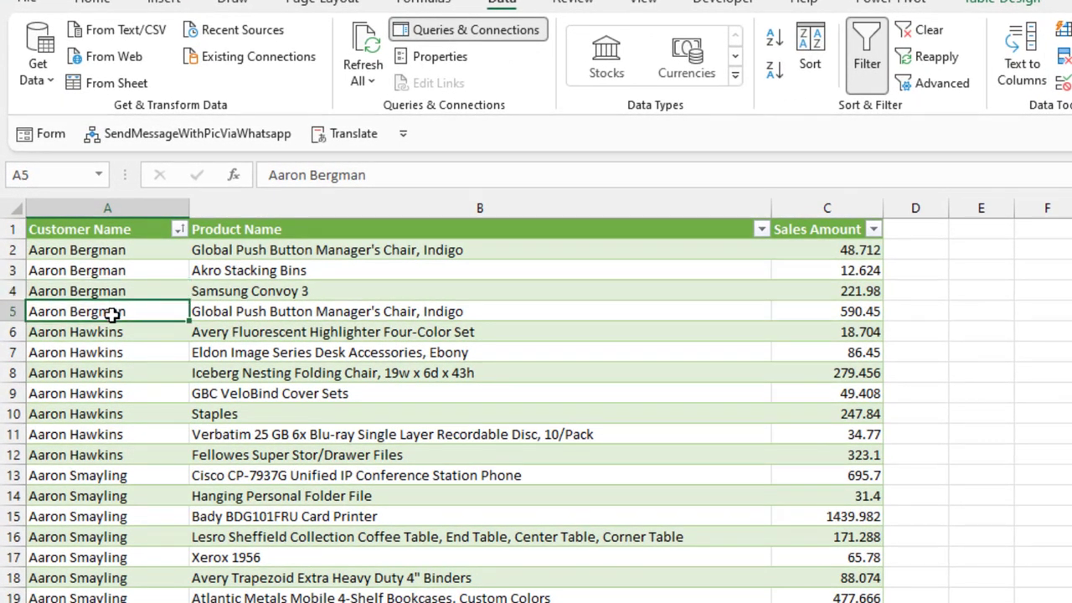
click(848, 310)
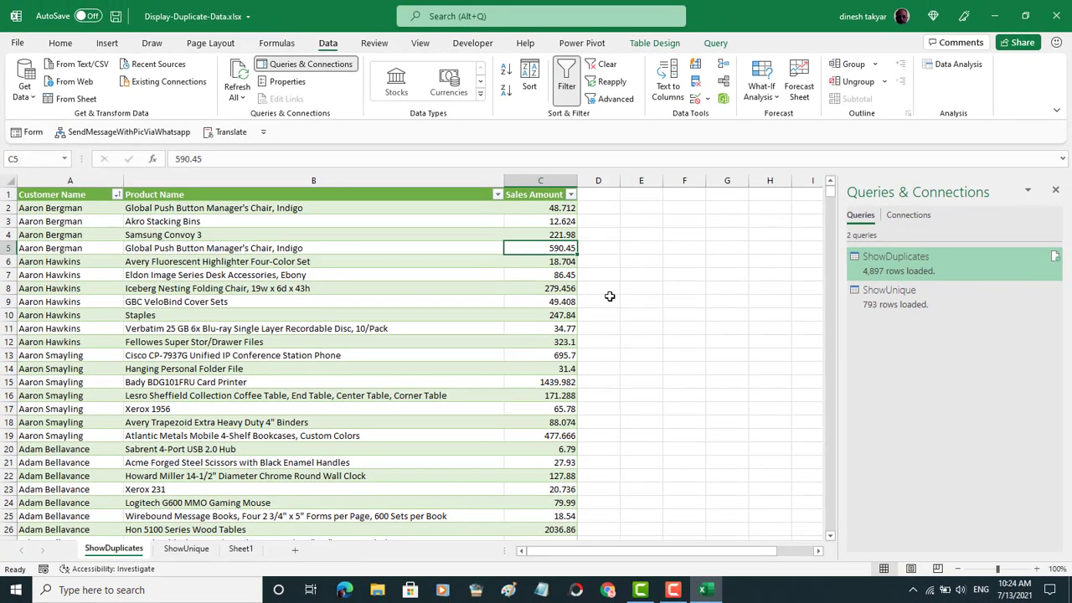
click(242, 550)
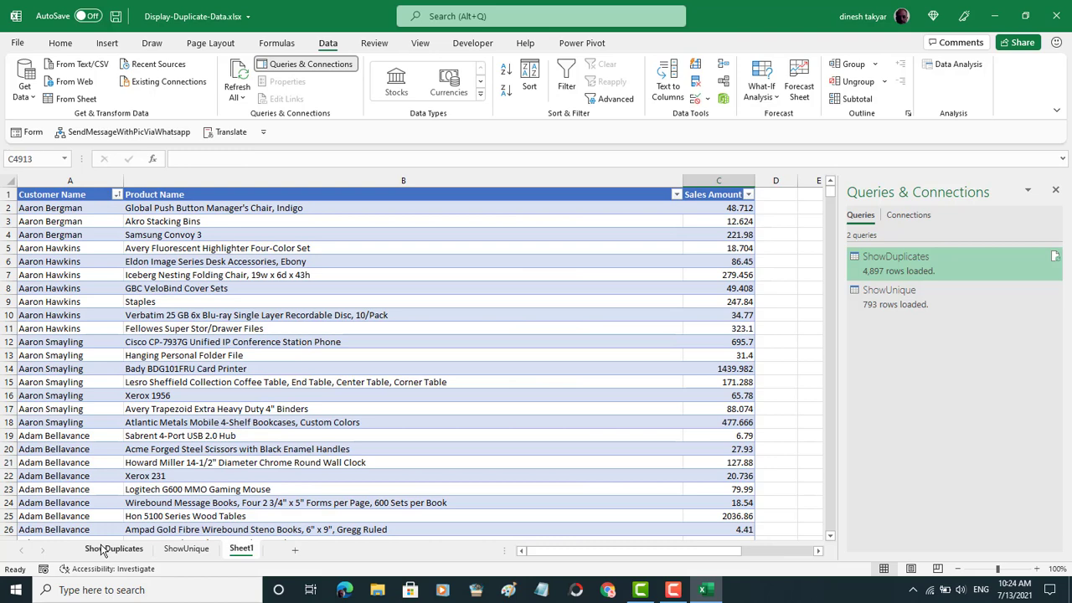
click(102, 553)
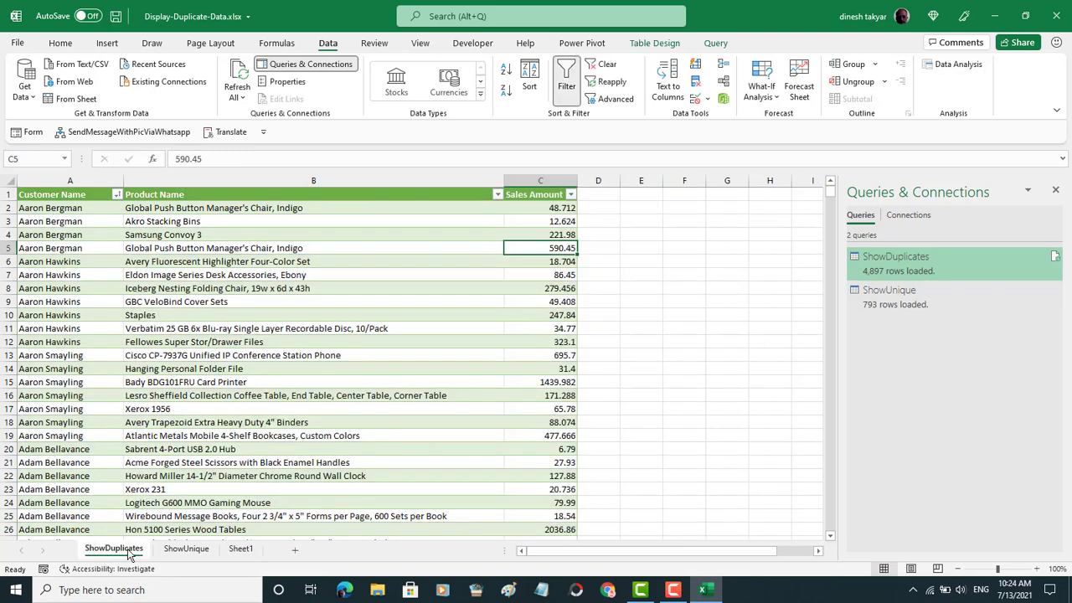
click(186, 553)
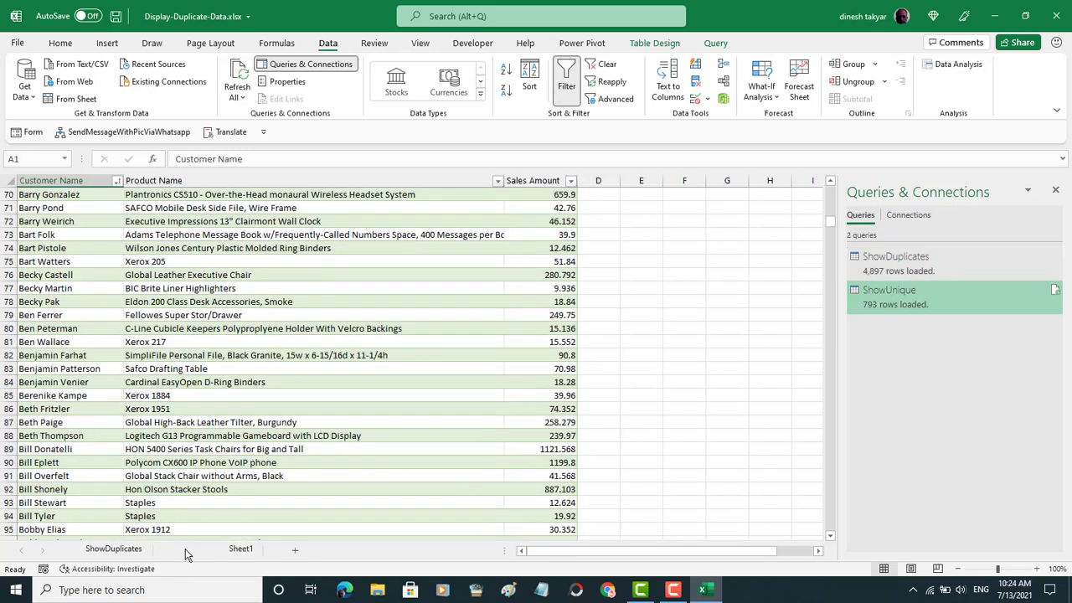
click(130, 553)
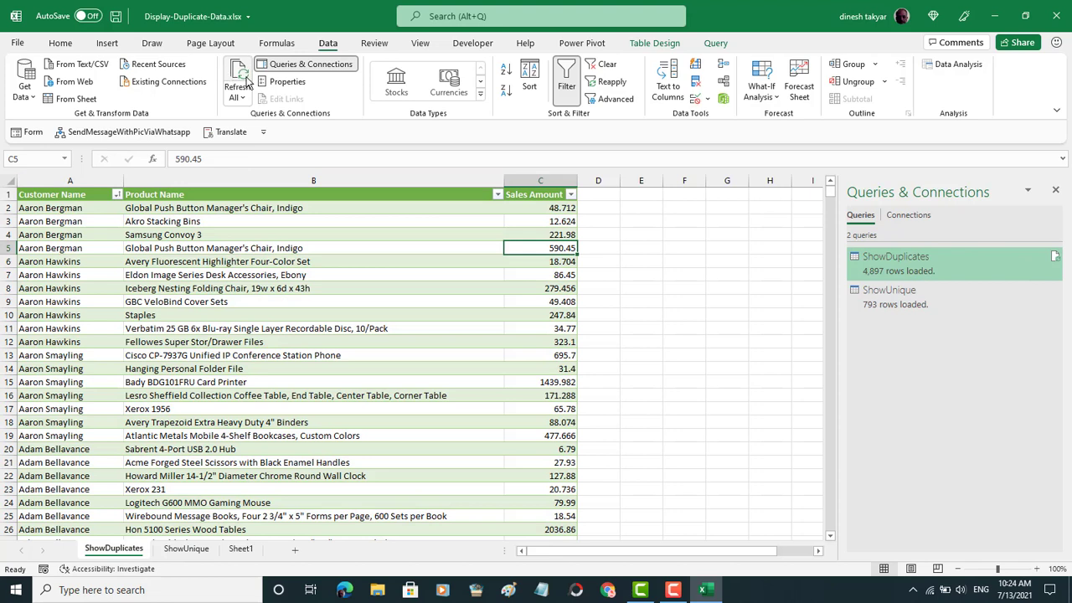